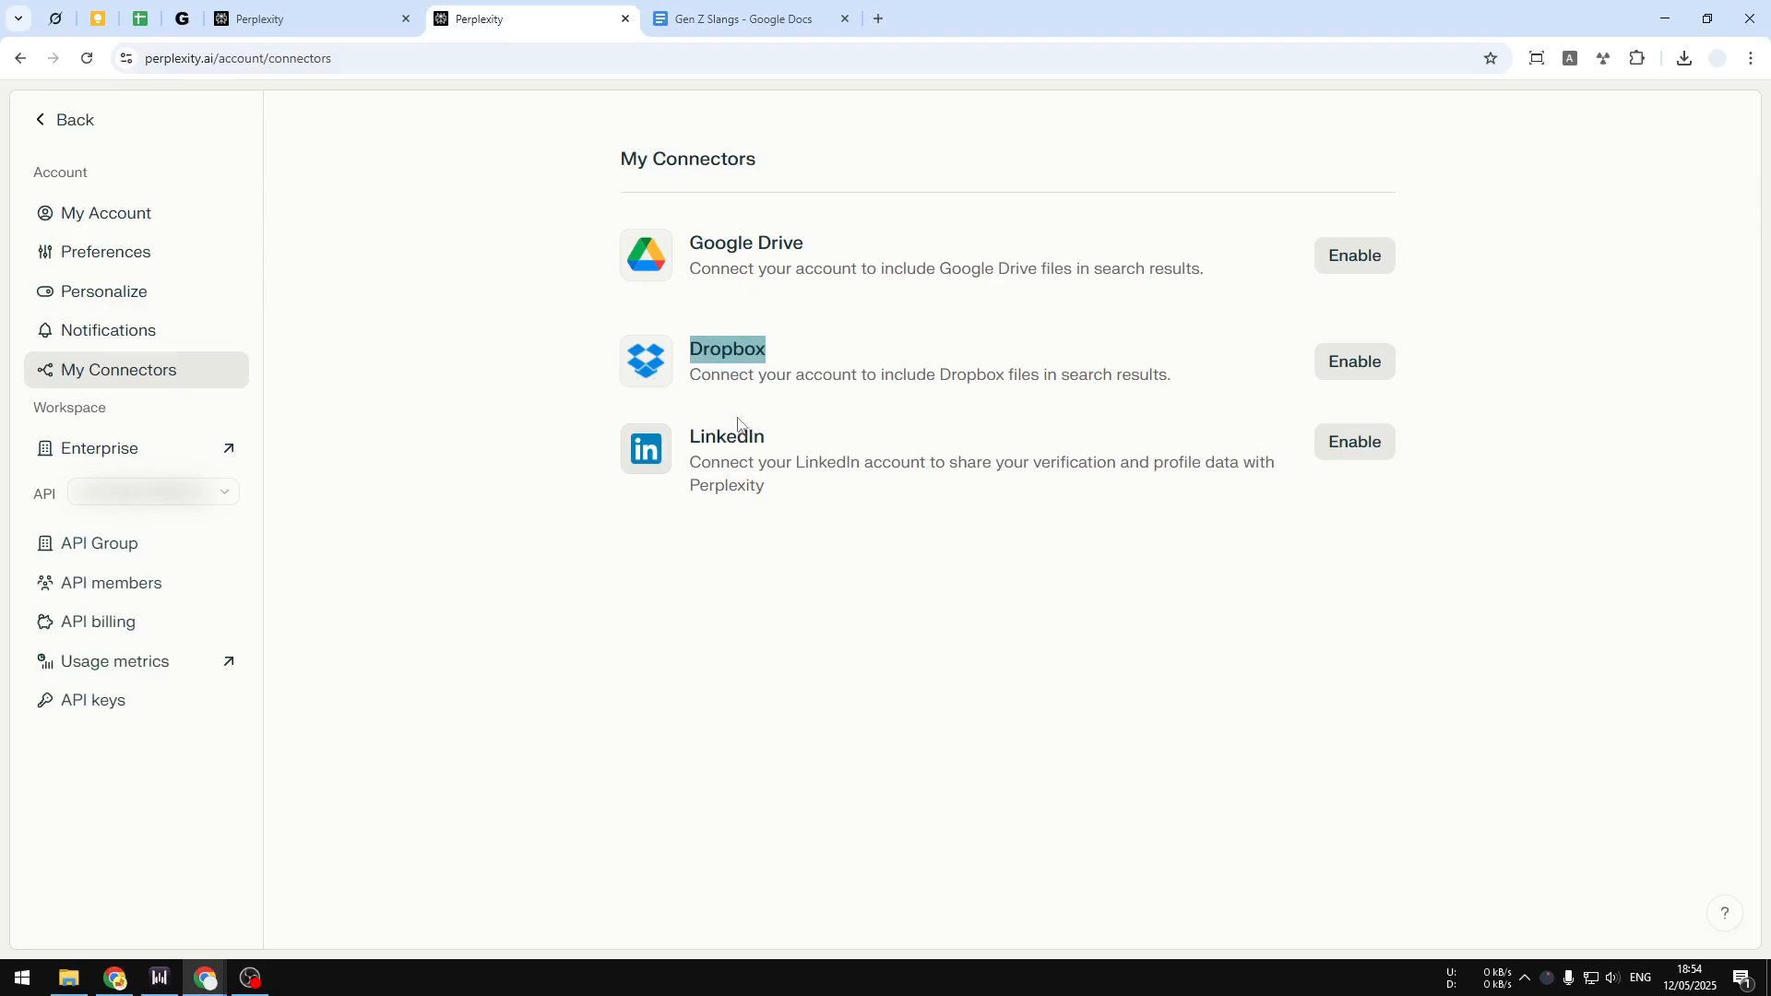
Step: Connect Dropbox to Perplexity as a file source from the home page's attachment options and allow the requested access
{"action": "left_click", "coordinate": [530, 365]}
{"action": "left_click", "coordinate": [322, 16]}
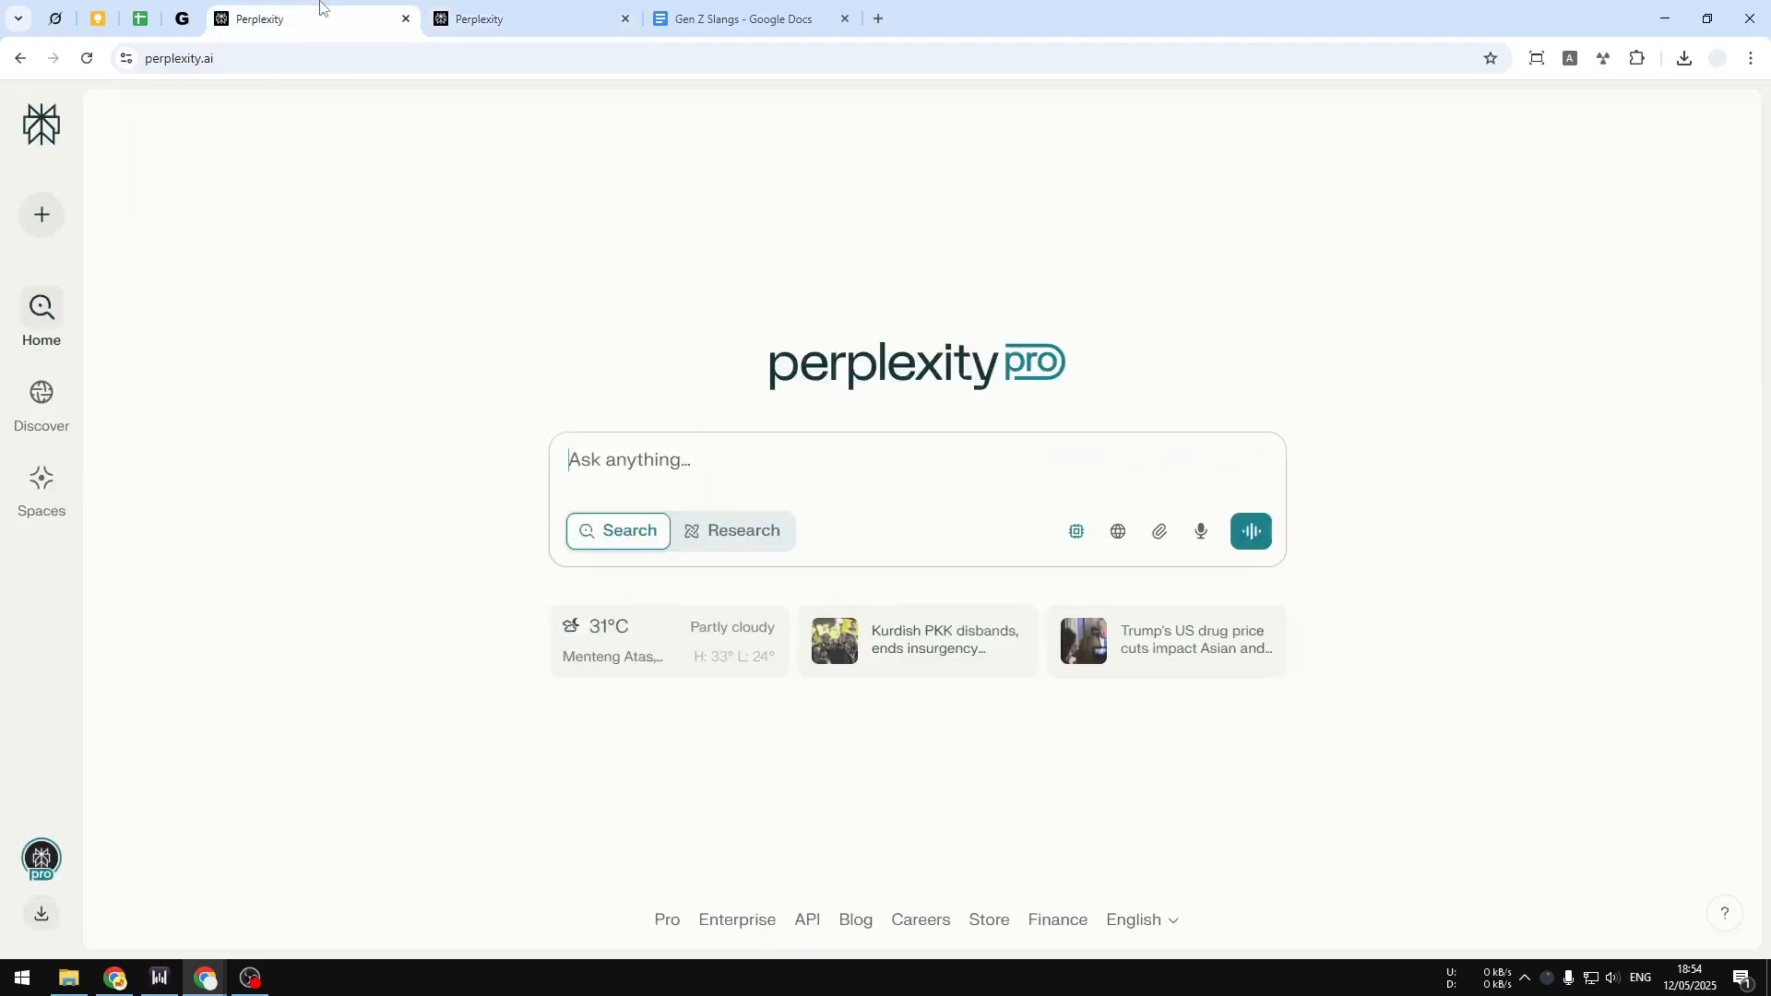
{"action": "left_click", "coordinate": [271, 60]}
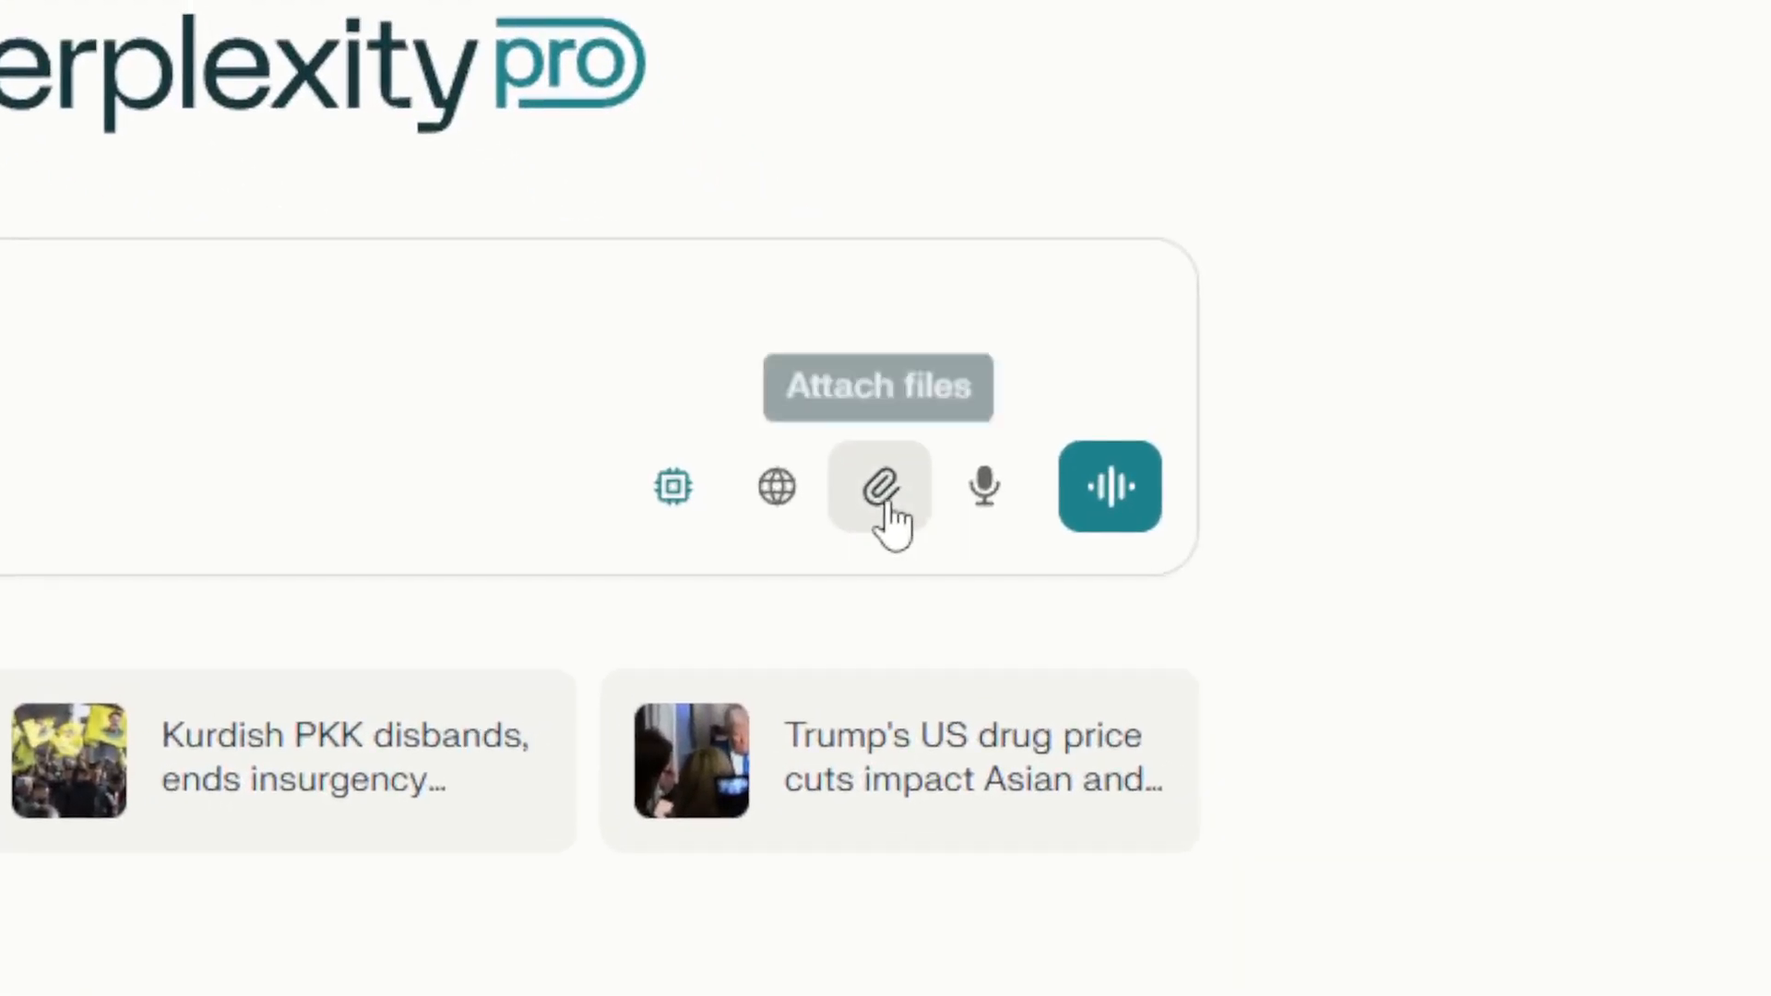
{"action": "left_click", "coordinate": [887, 503]}
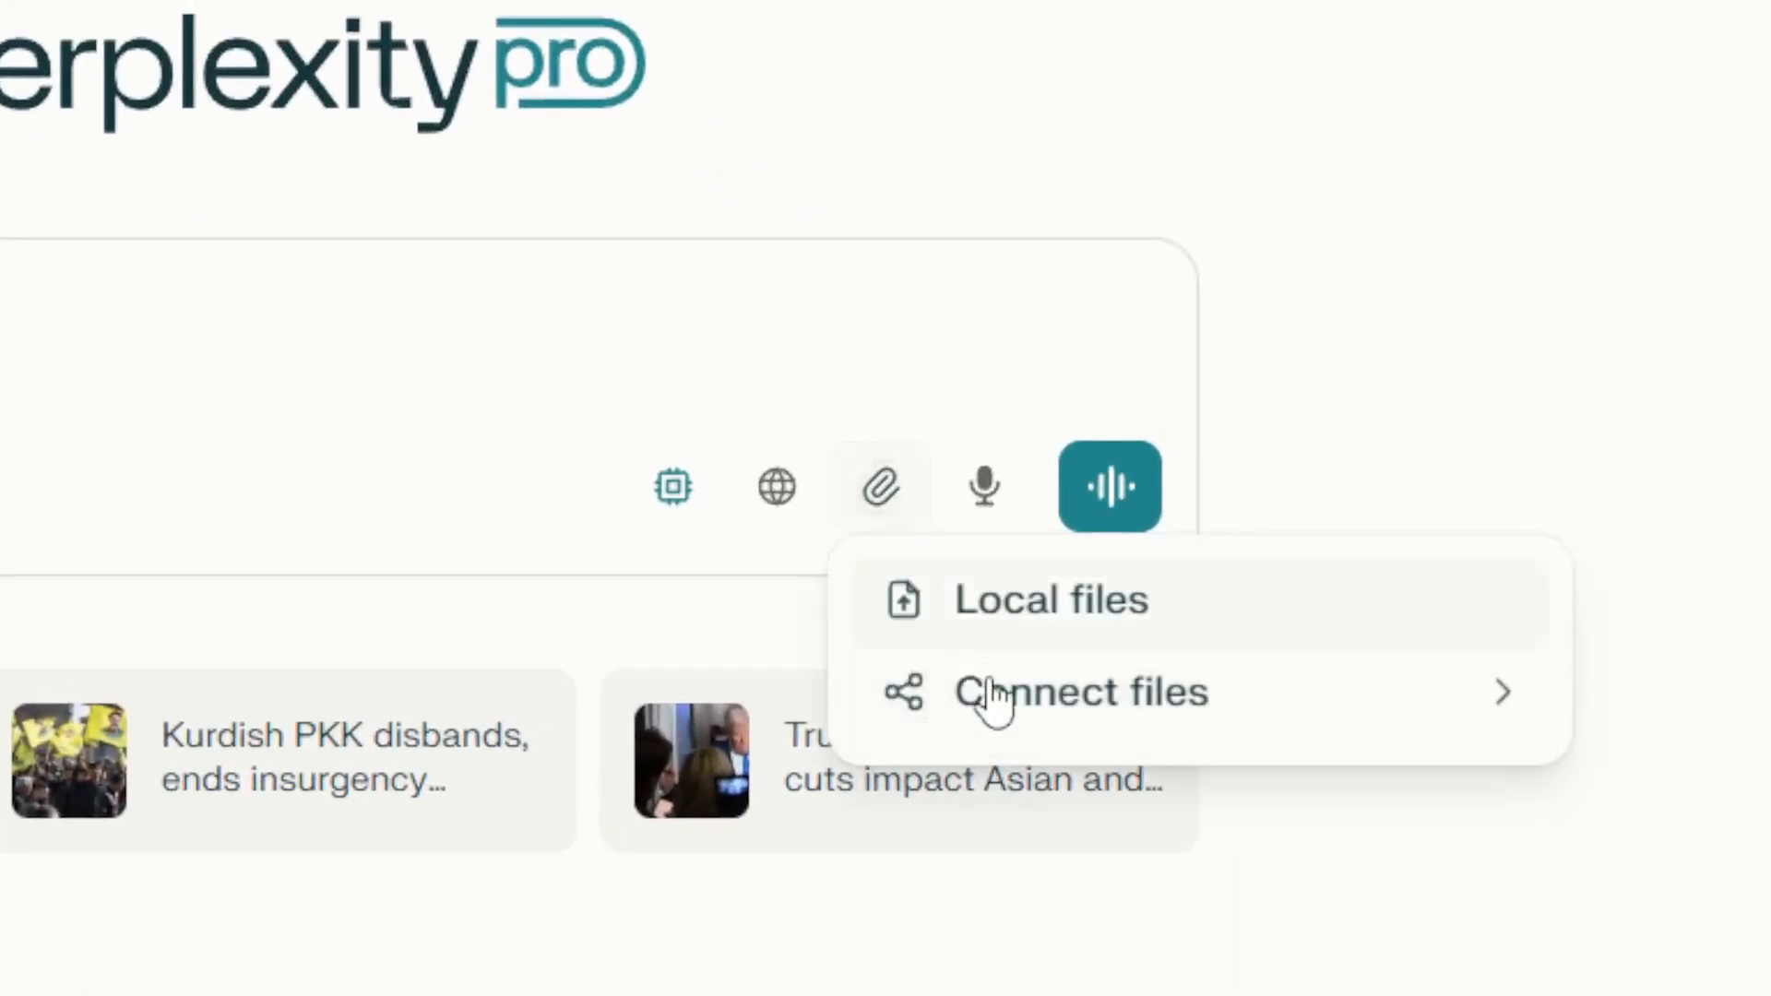
{"action": "mouse_move", "coordinate": [1012, 714]}
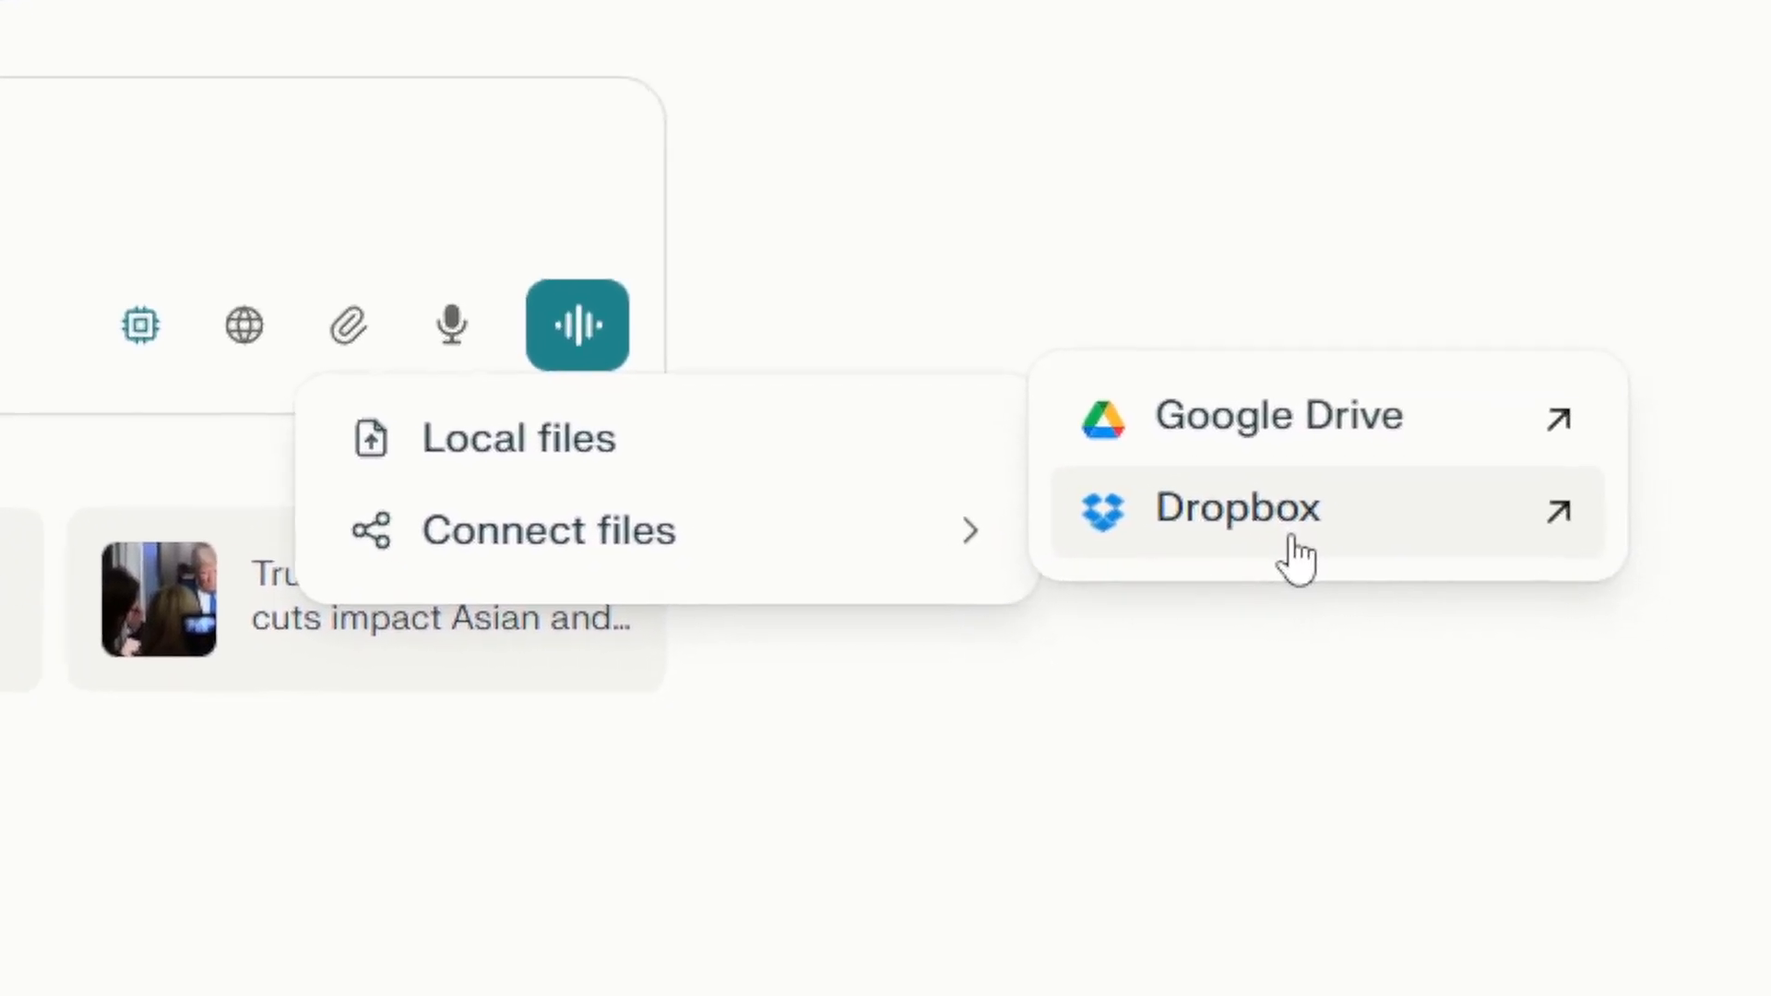
{"action": "left_click", "coordinate": [1730, 672]}
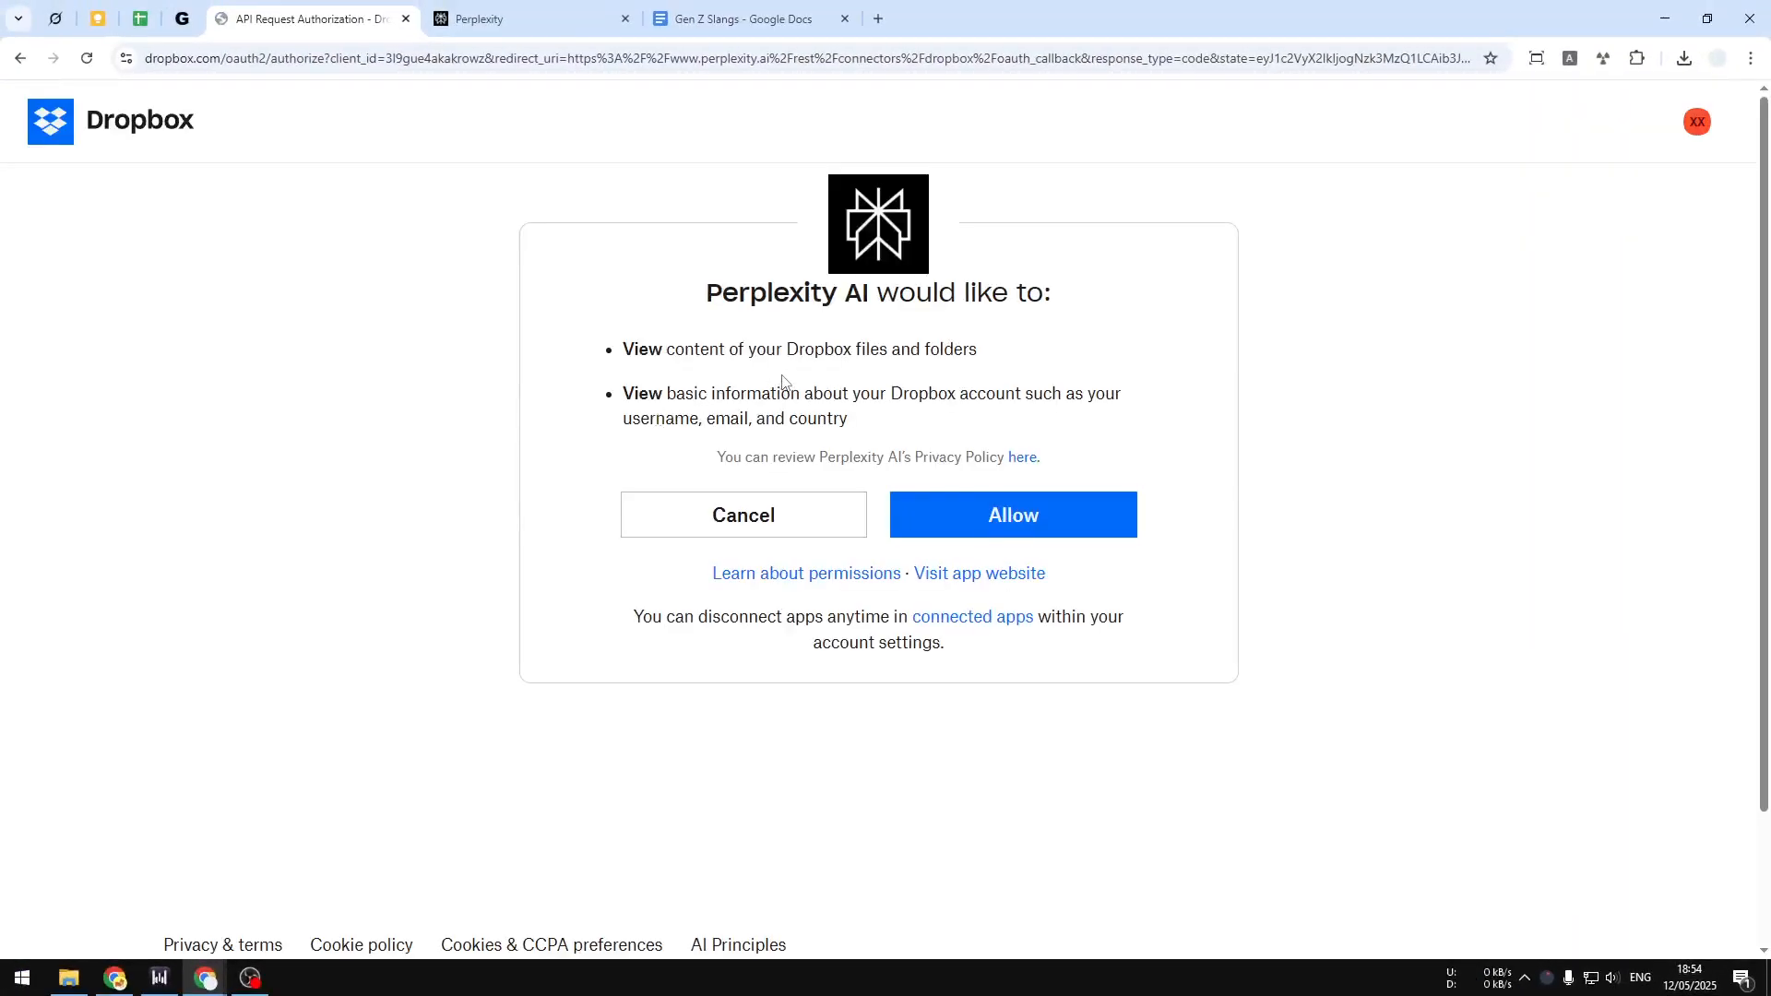
{"action": "left_click", "coordinate": [1036, 521]}
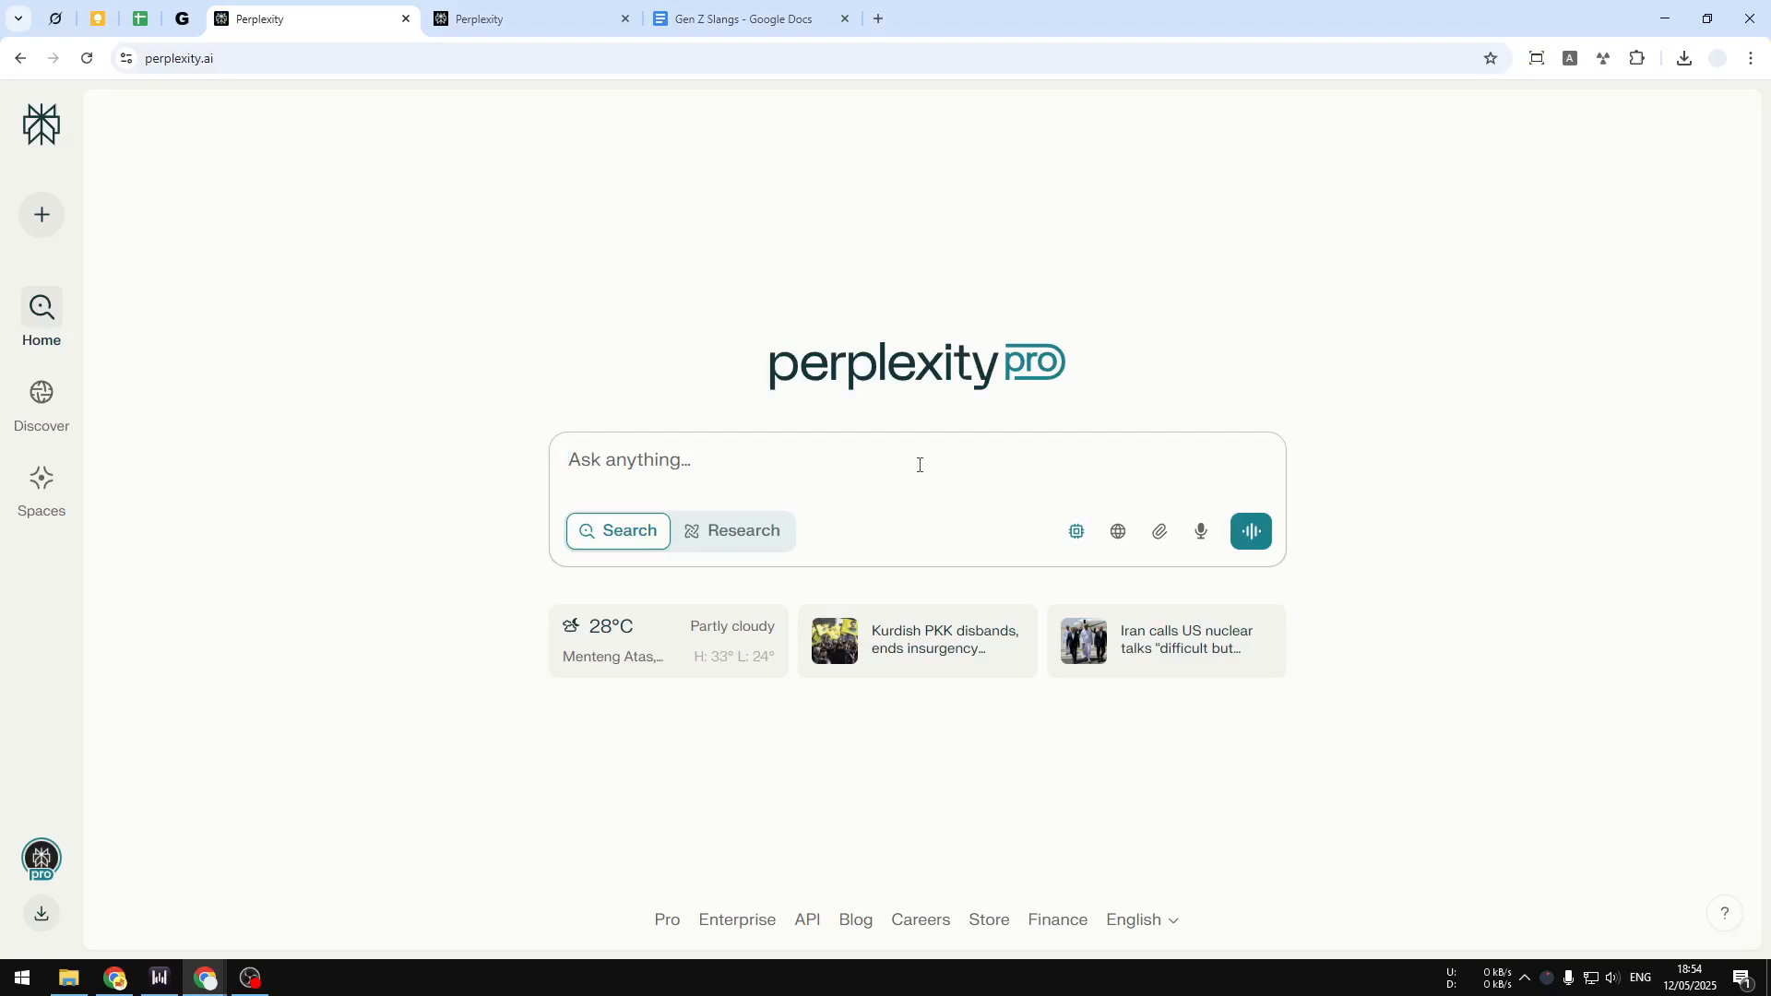
Step: Attach Gen Z Slangs.txt from Dropbox to the new Perplexity prompt
{"action": "left_click", "coordinate": [1155, 545]}
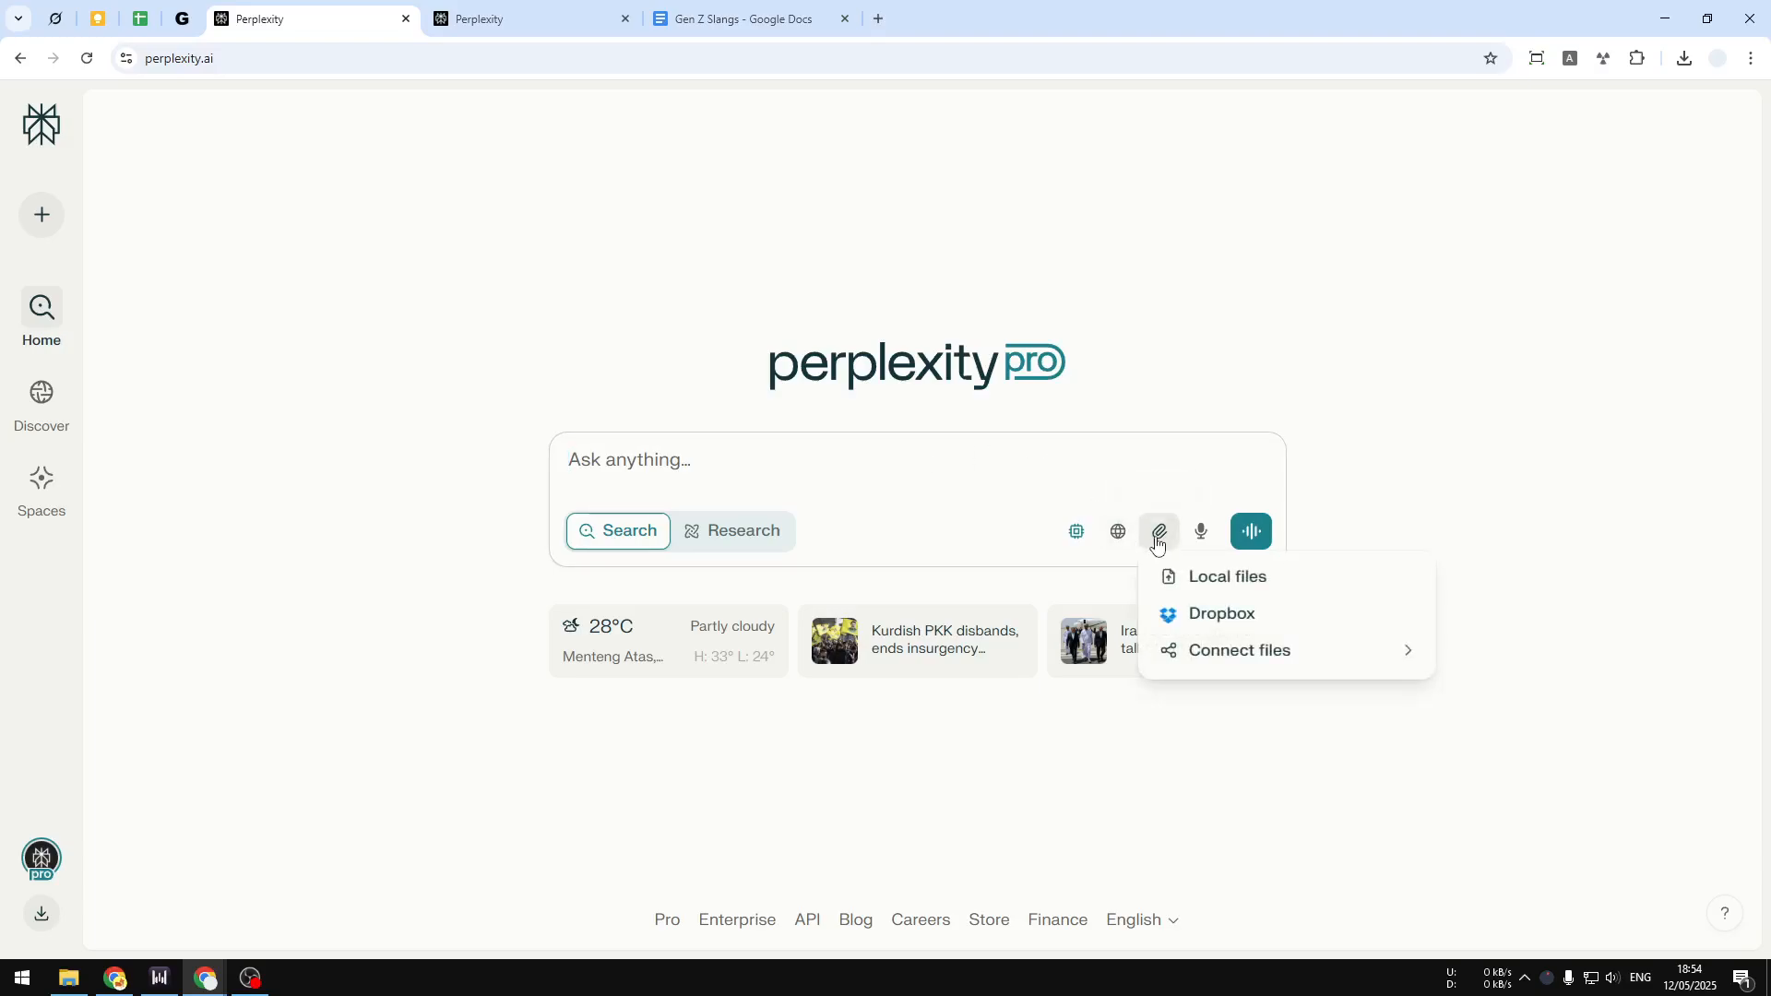
{"action": "left_click", "coordinate": [1220, 619]}
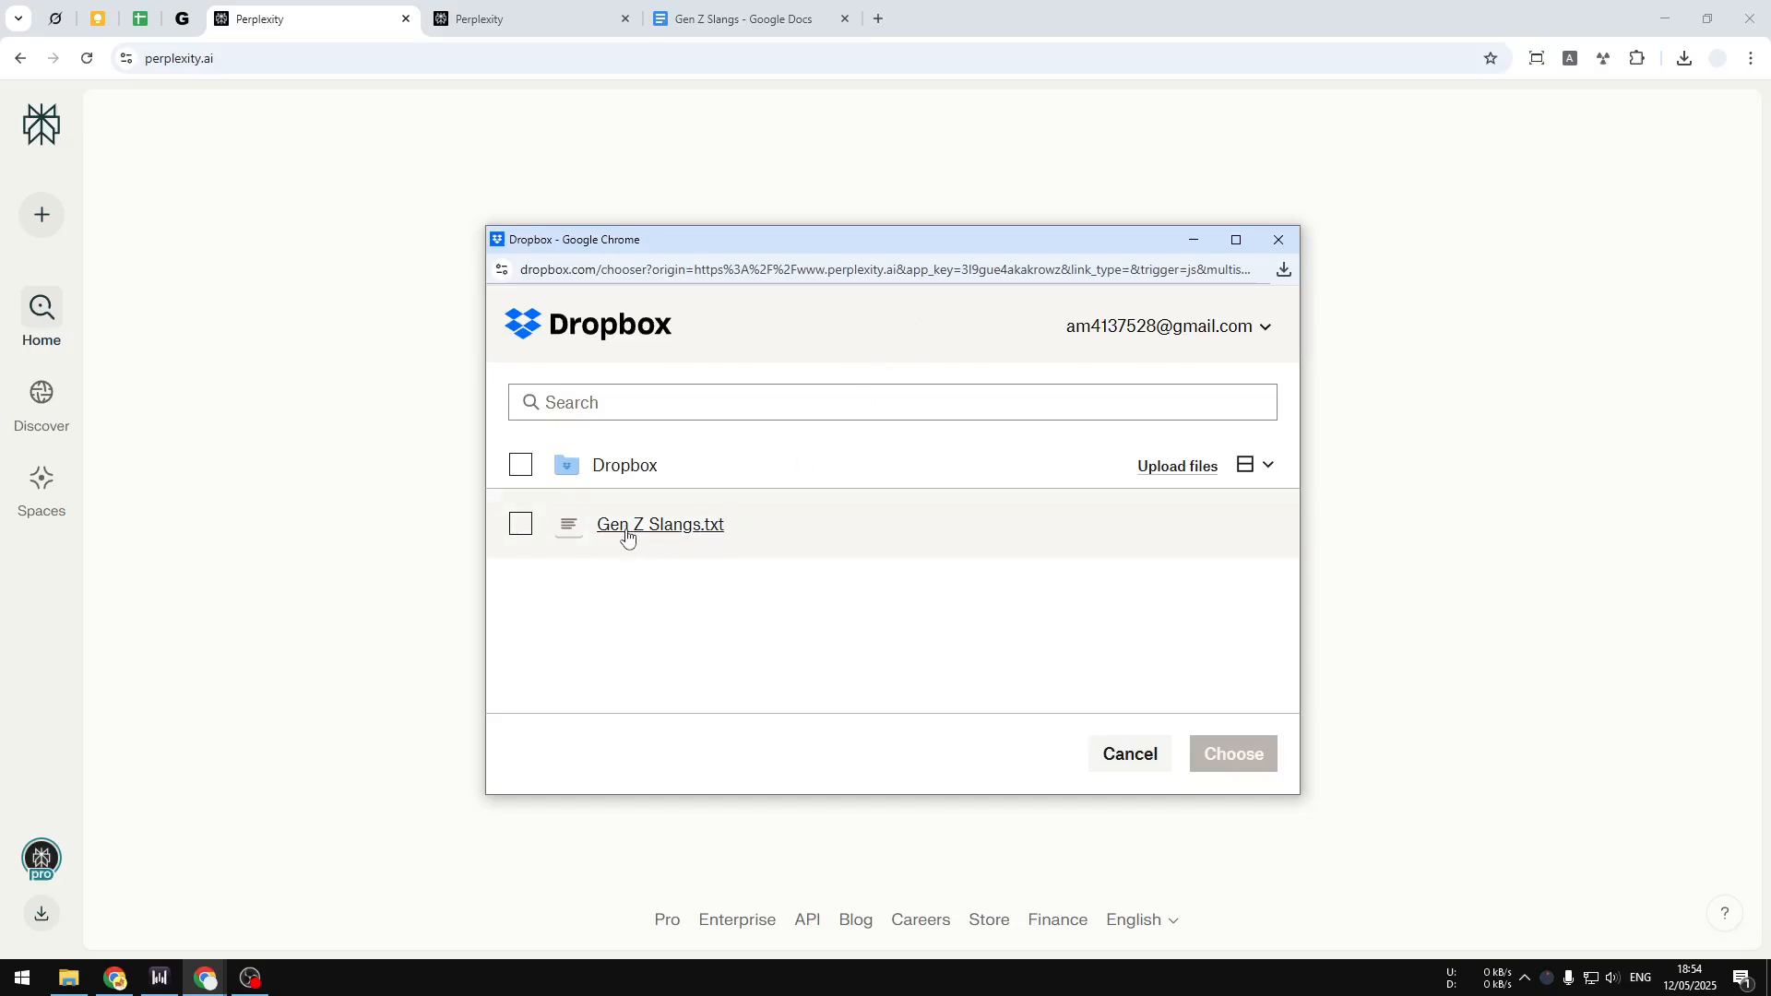
{"action": "left_click", "coordinate": [520, 524]}
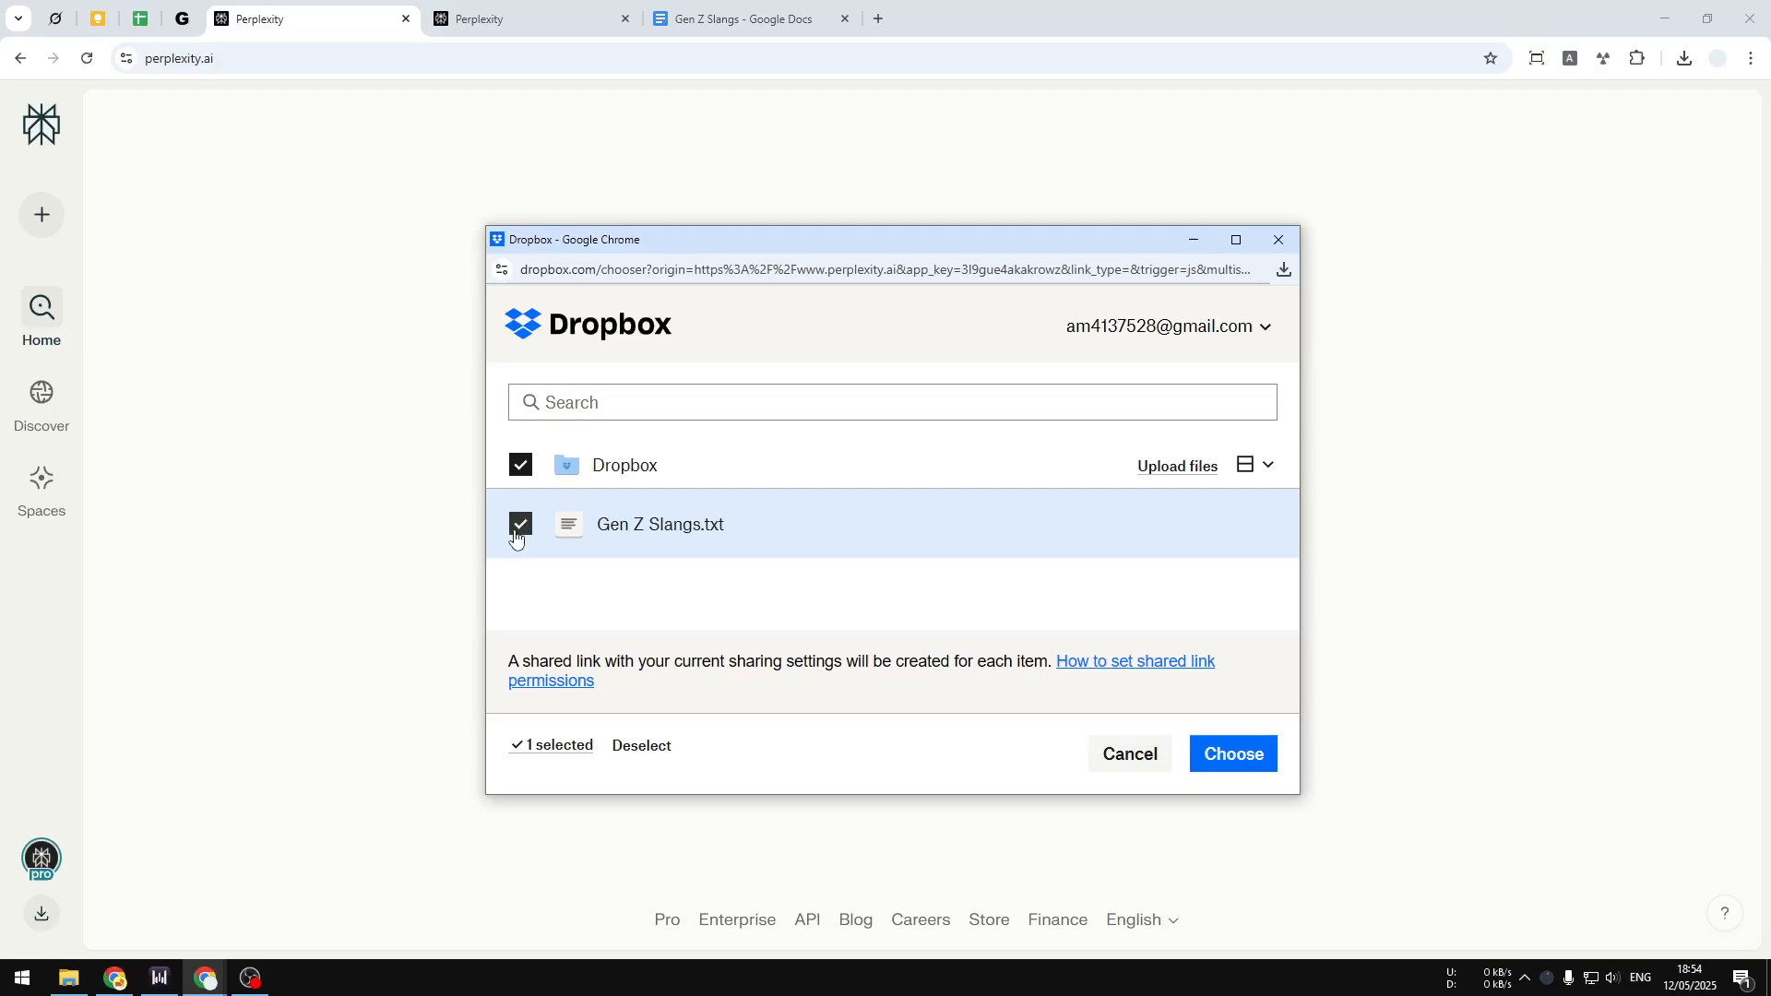
{"action": "left_click", "coordinate": [1233, 754]}
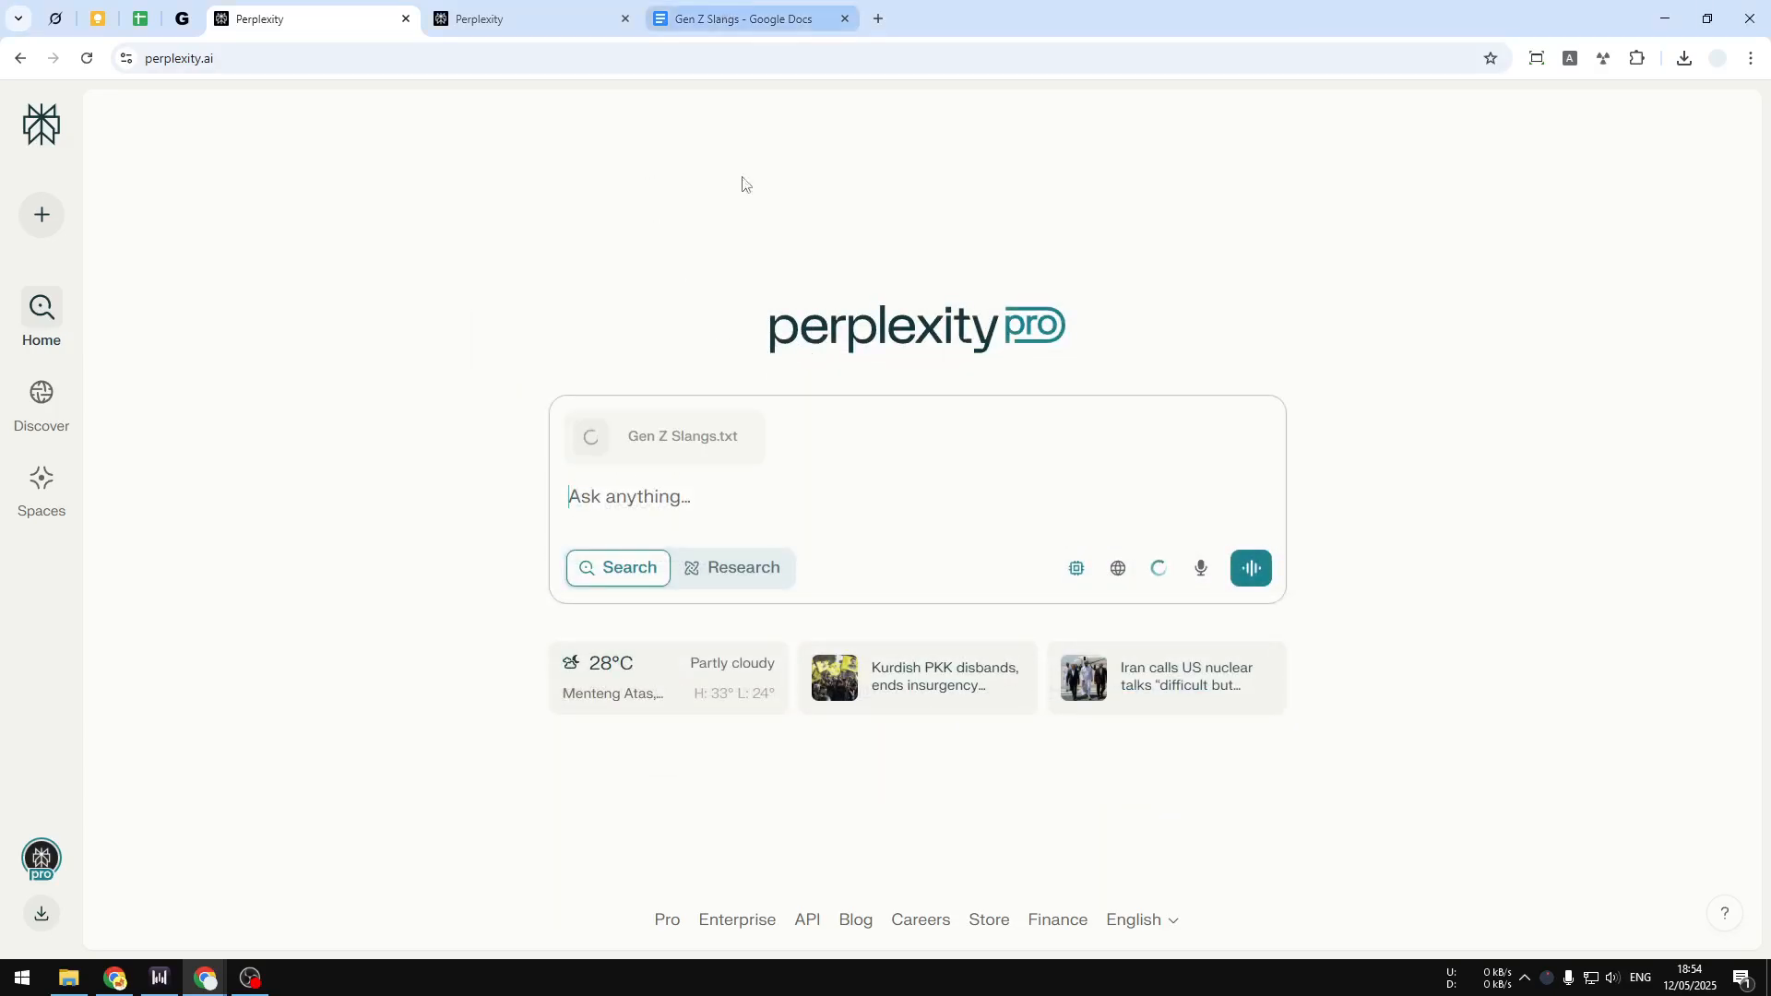
Step: Look through the numbered slang list in the Gen Z Slangs Google Doc and return to the Perplexity prompt
{"action": "left_click", "coordinate": [744, 18]}
{"action": "scroll", "coordinate": [742, 430], "scroll_direction": "up", "scroll_amount": 10}
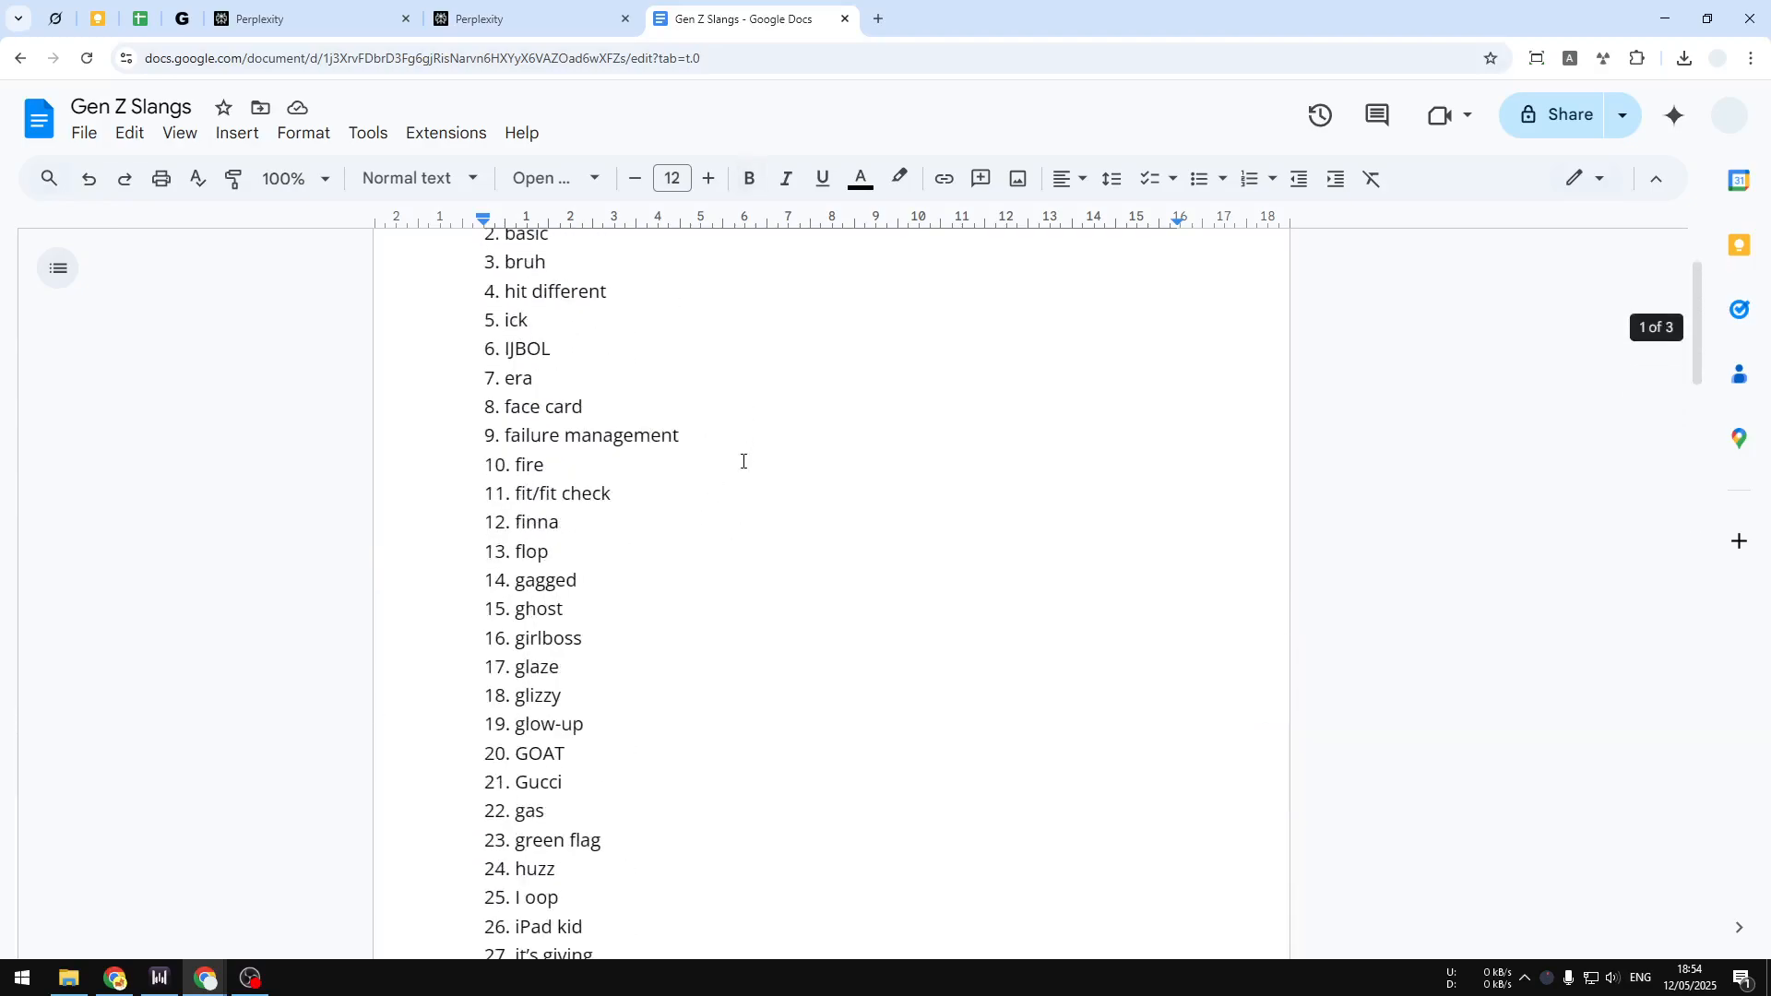
{"action": "left_click", "coordinate": [701, 387]}
{"action": "scroll", "coordinate": [699, 387], "scroll_direction": "down", "scroll_amount": 20}
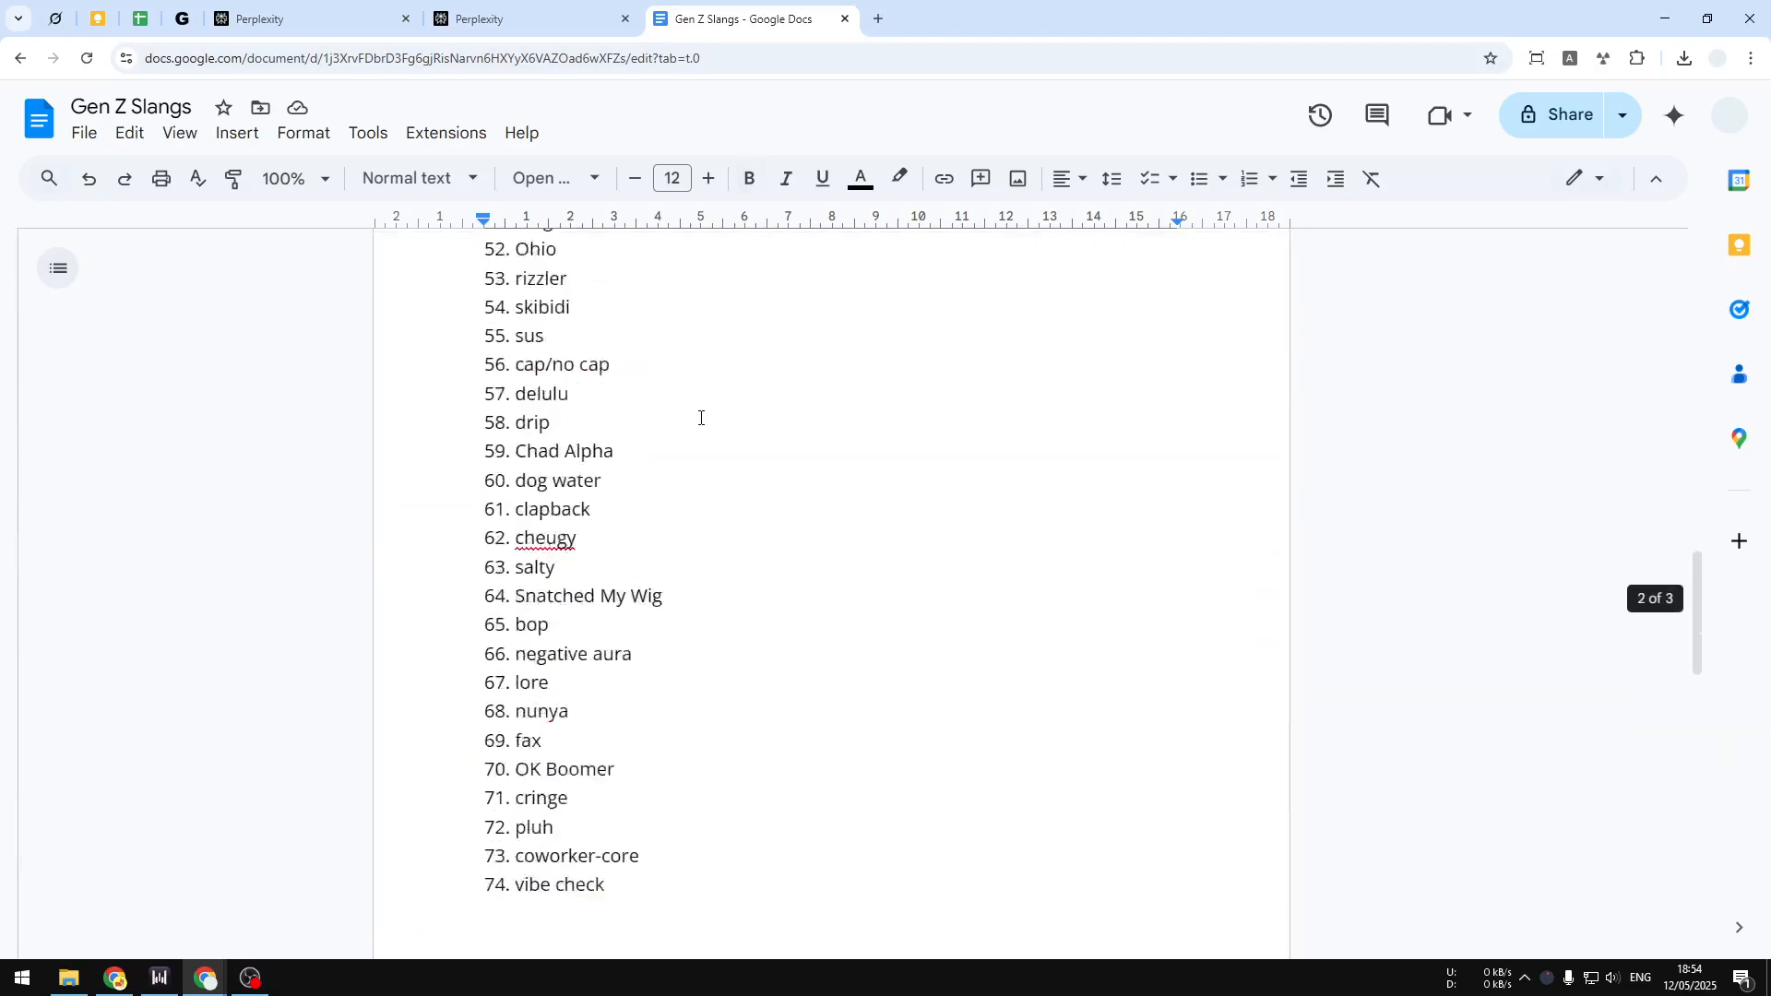
{"action": "scroll", "coordinate": [701, 428], "scroll_direction": "down", "scroll_amount": 9}
{"action": "scroll", "coordinate": [692, 424], "scroll_direction": "up", "scroll_amount": 5}
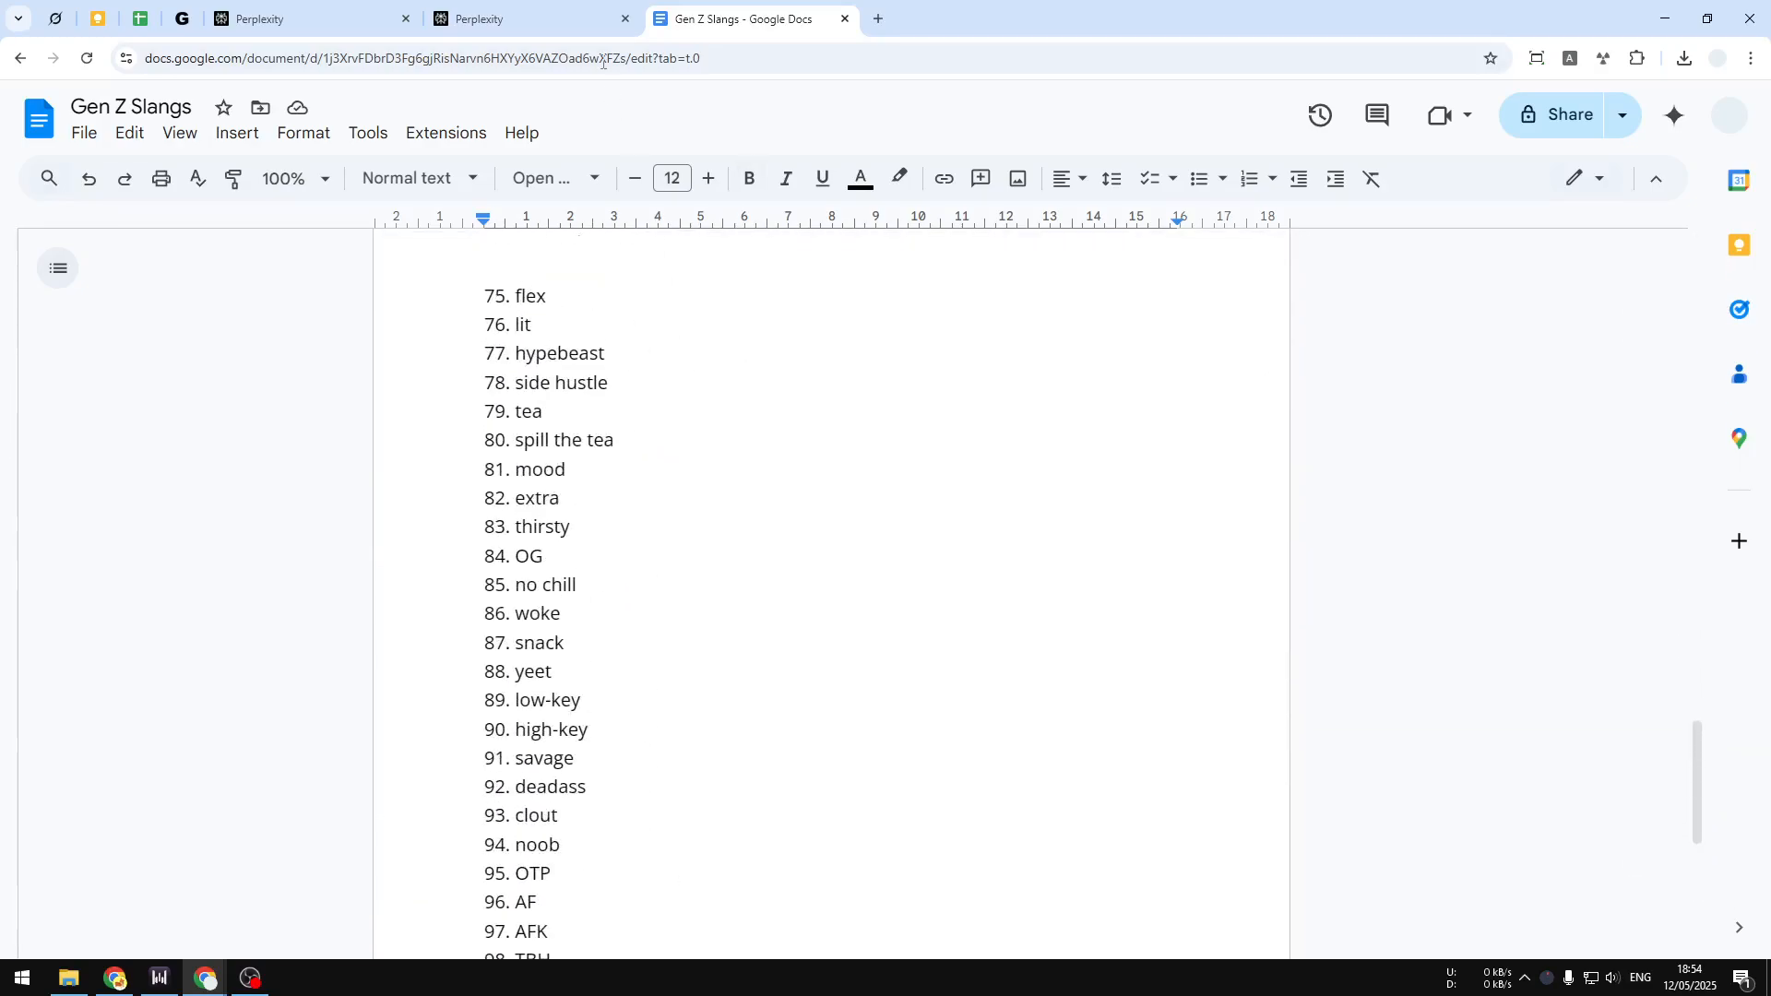
{"action": "left_click", "coordinate": [543, 52]}
{"action": "left_click", "coordinate": [356, 9]}
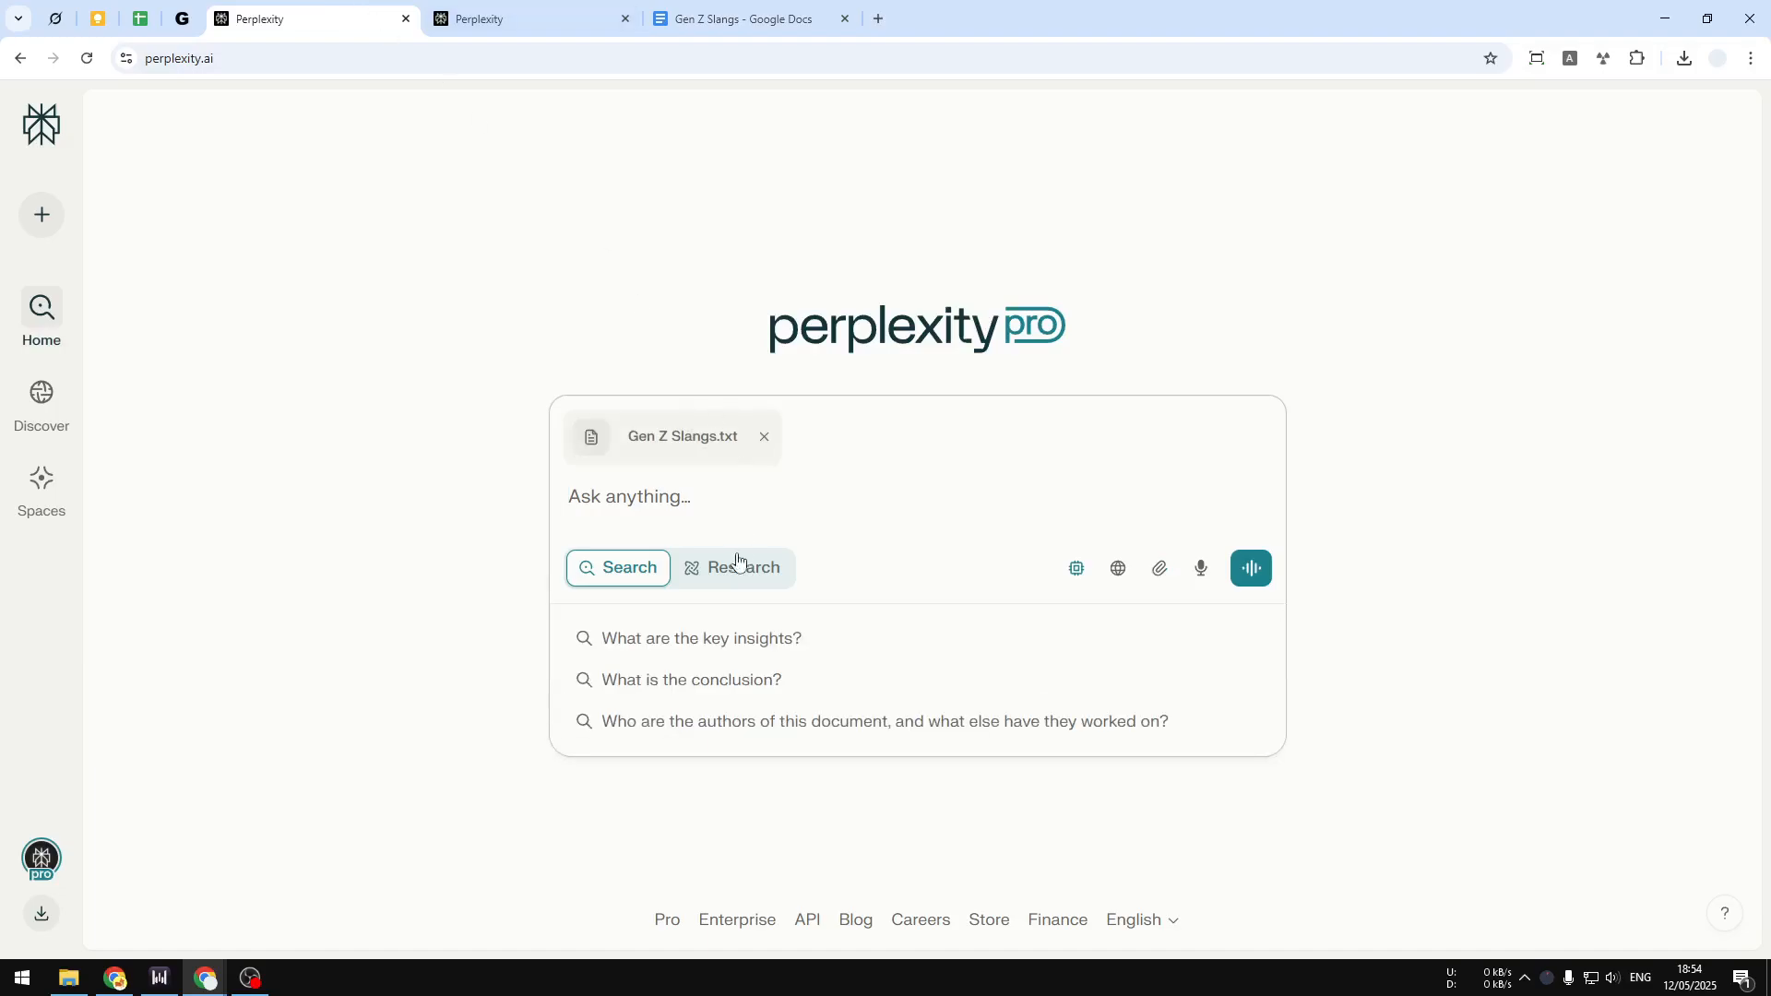
Step: Ask Perplexity "What is the slang #39" with the attached file as the source
{"action": "left_click", "coordinate": [677, 519]}
{"action": "key", "text": "ctrl+l"}
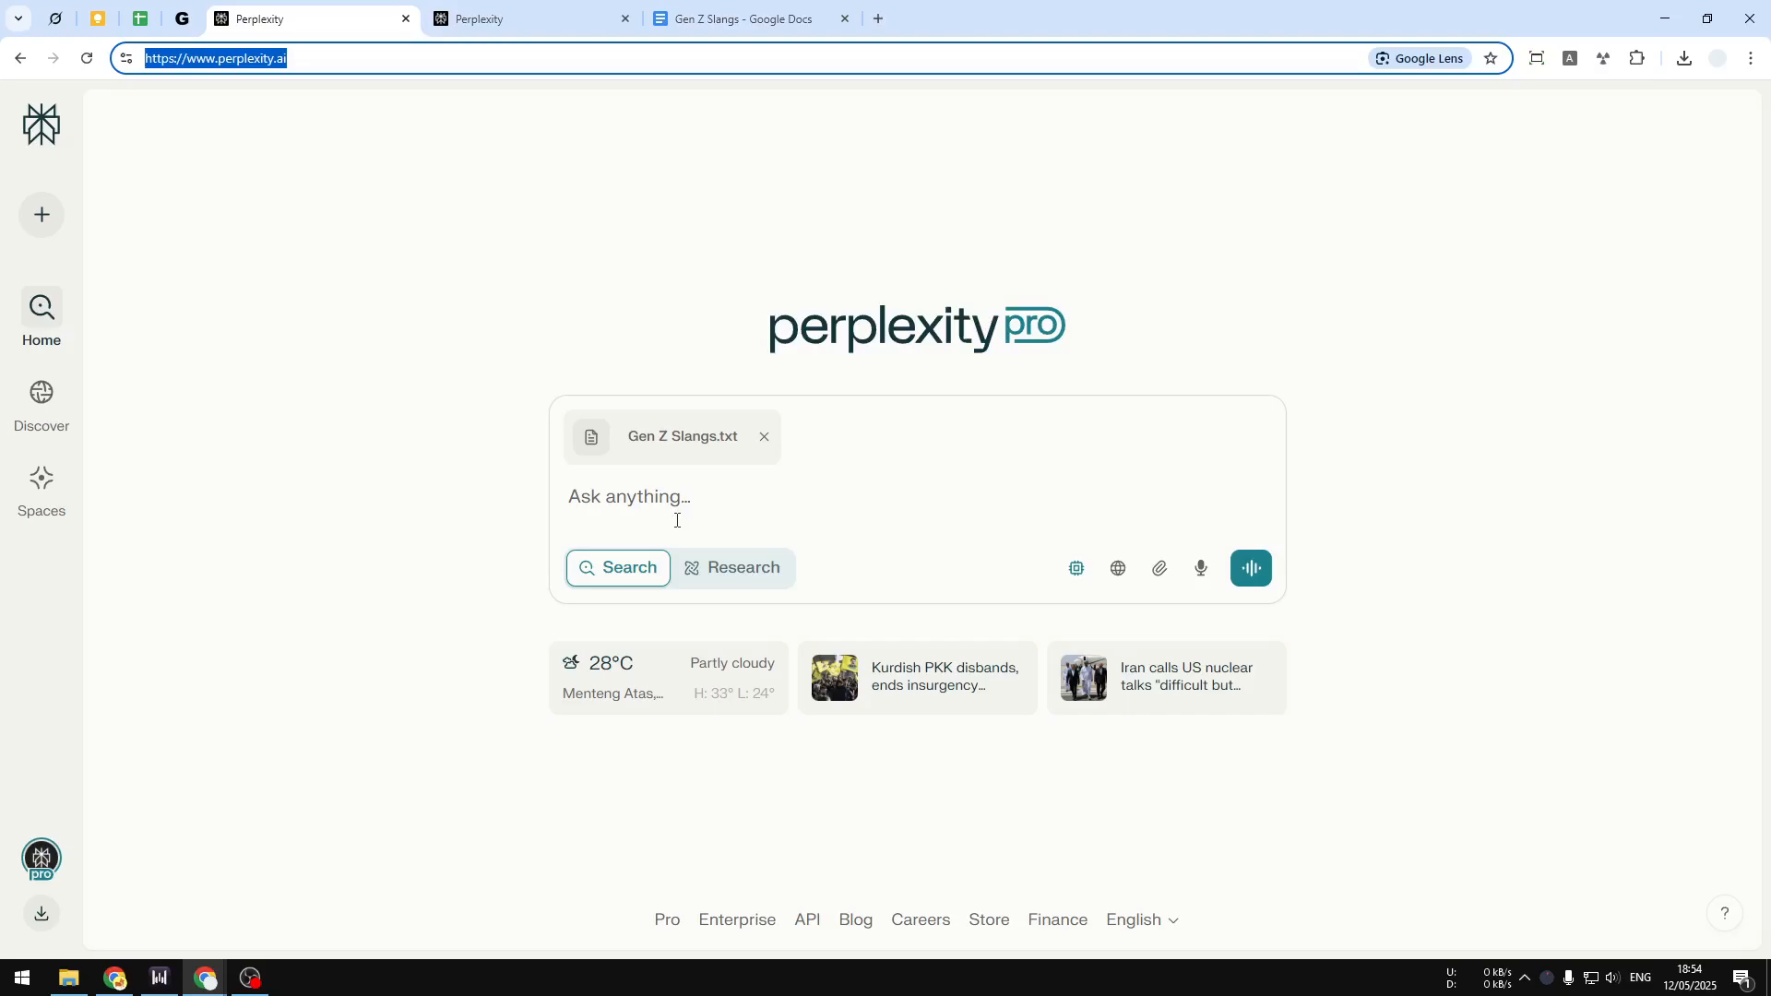
{"action": "left_click", "coordinate": [677, 519]}
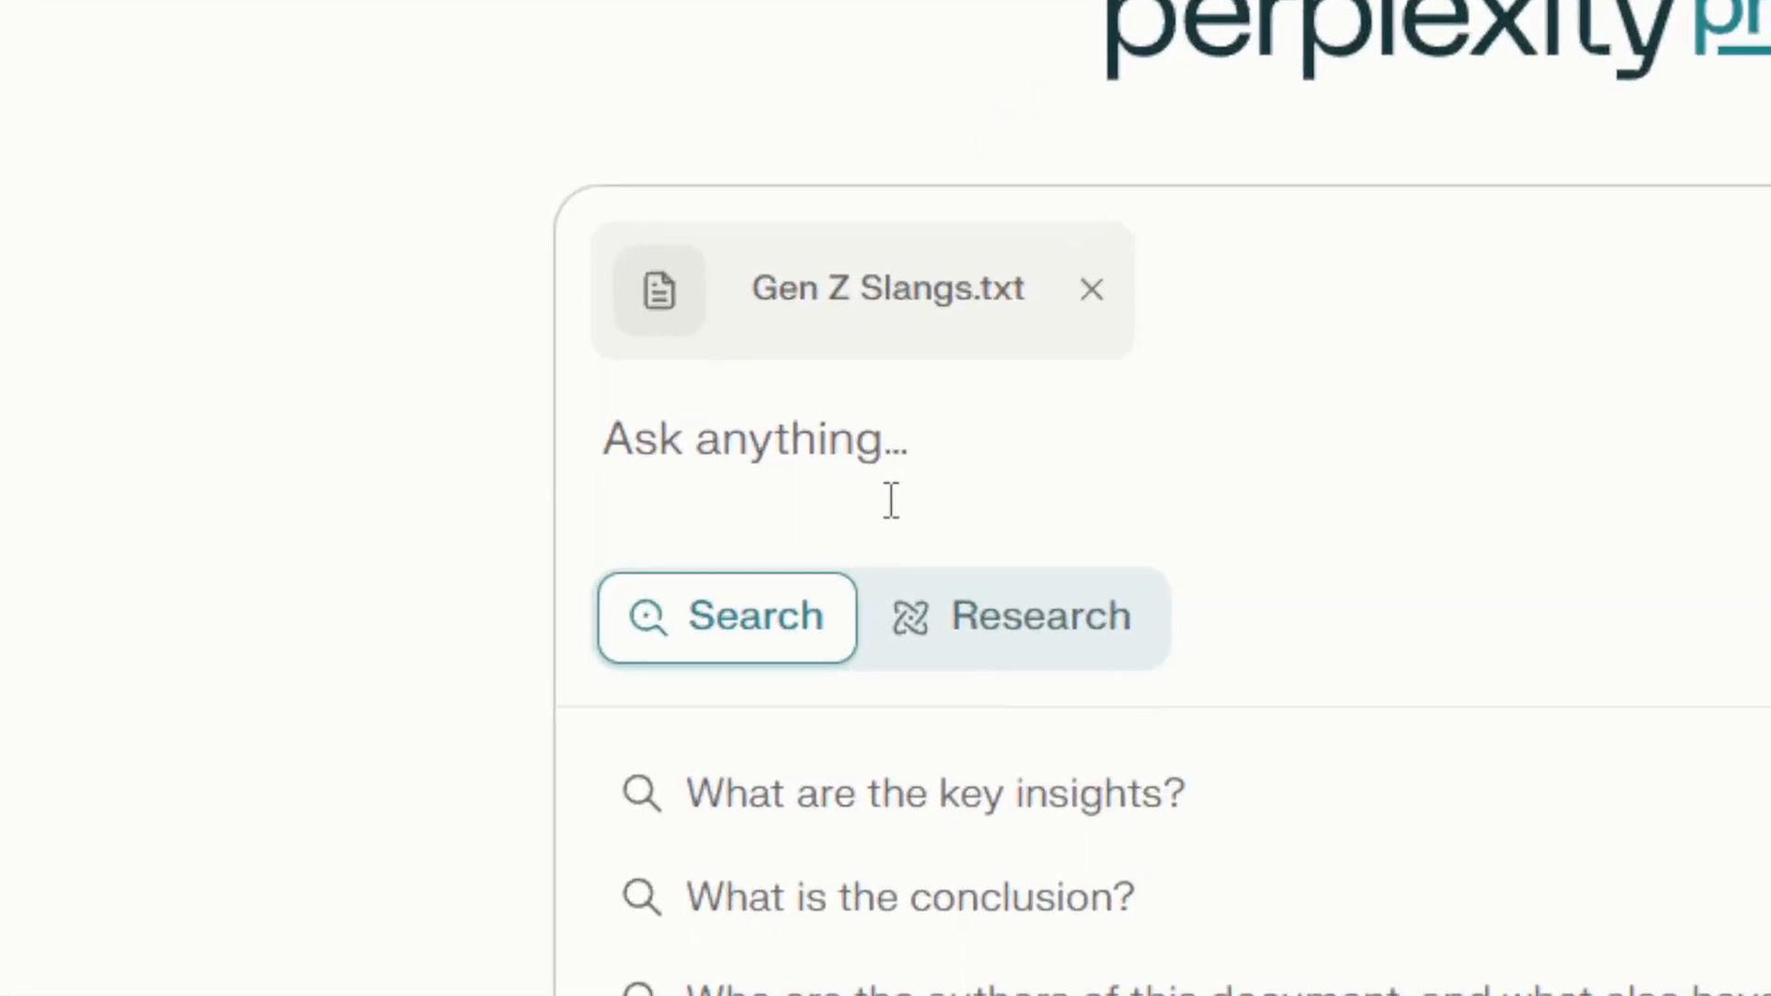
{"action": "type", "text": "What is the sla"}
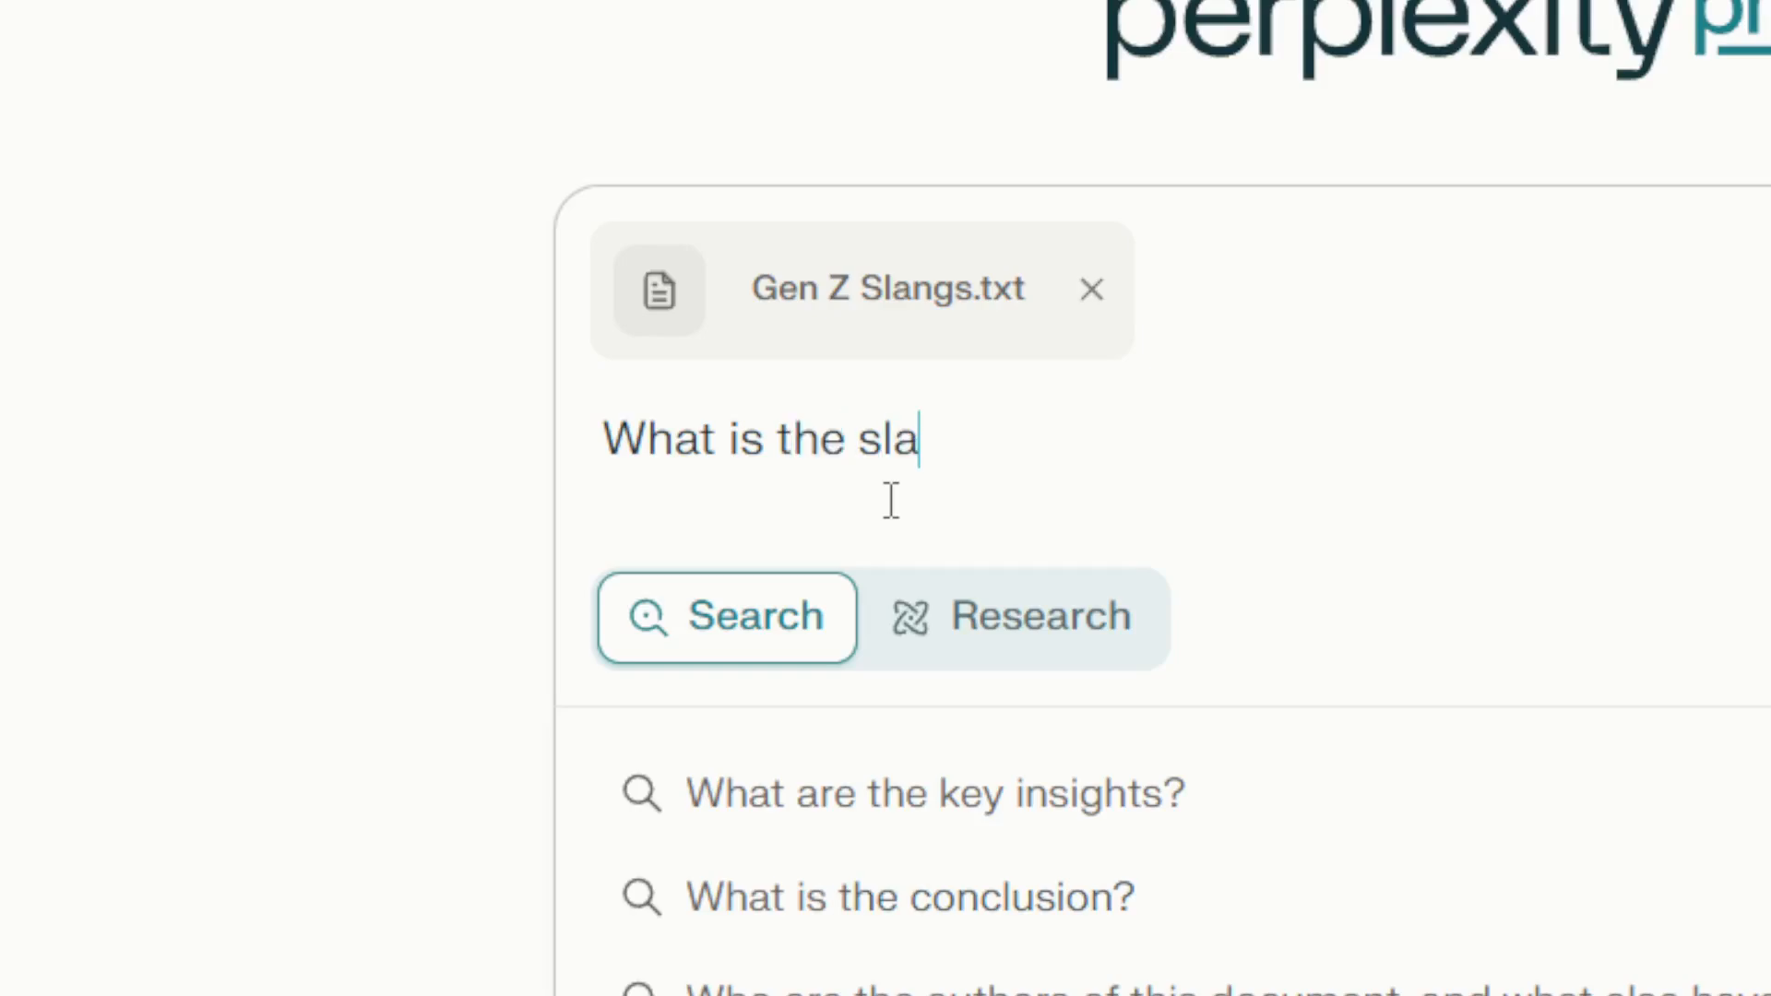
{"action": "type", "text": "ng #39"}
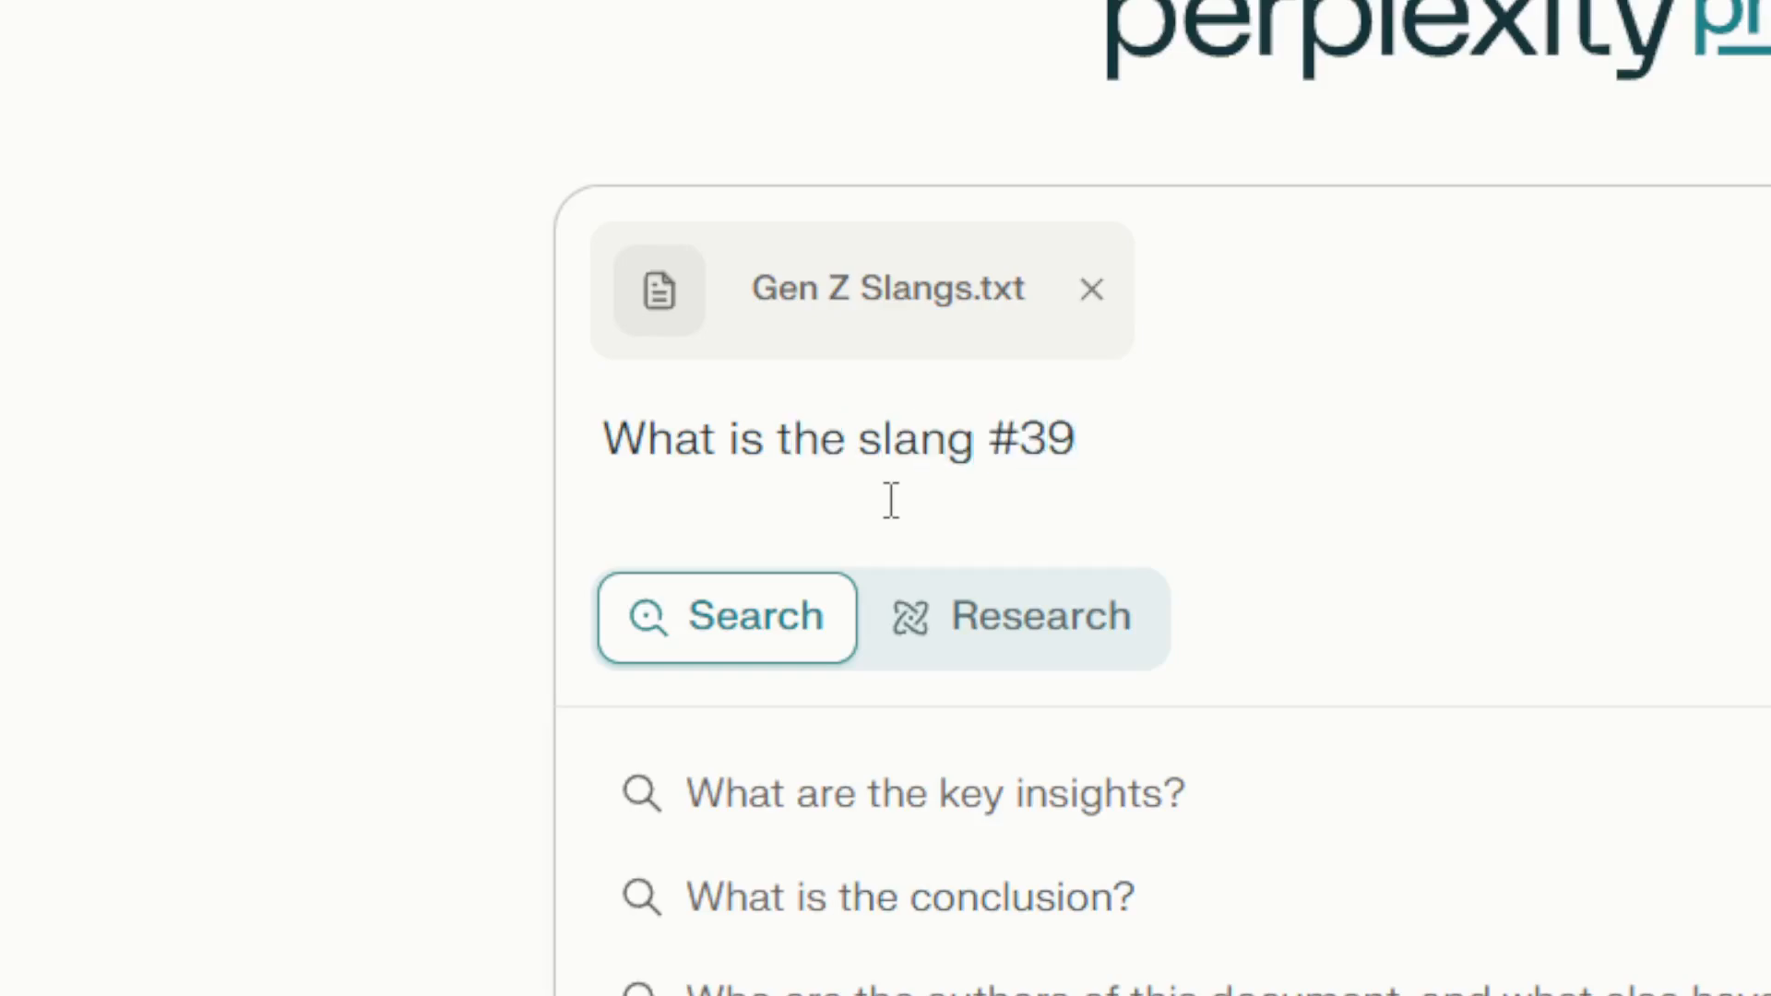
{"action": "left_click", "coordinate": [1474, 538]}
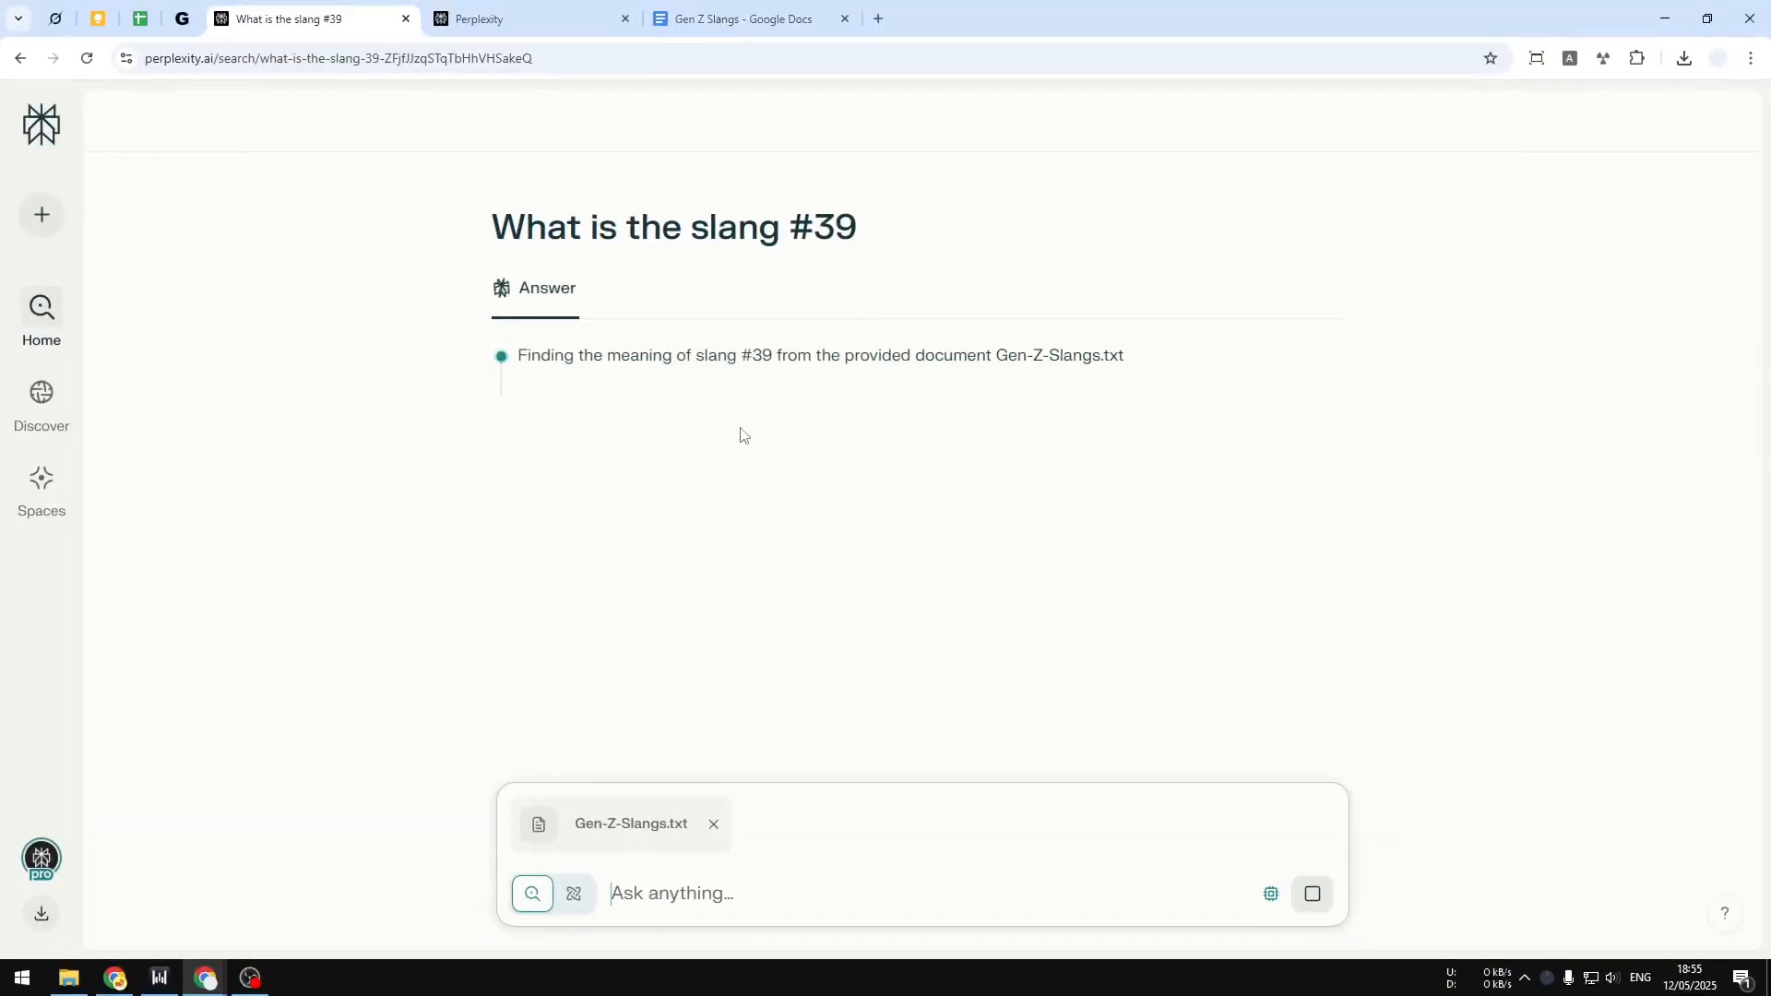
Step: Find entry 39 in the Gen Z Slangs Google Doc and compare it with Perplexity's answer
{"action": "left_click", "coordinate": [735, 14]}
{"action": "scroll", "coordinate": [628, 587], "scroll_direction": "up", "scroll_amount": 10}
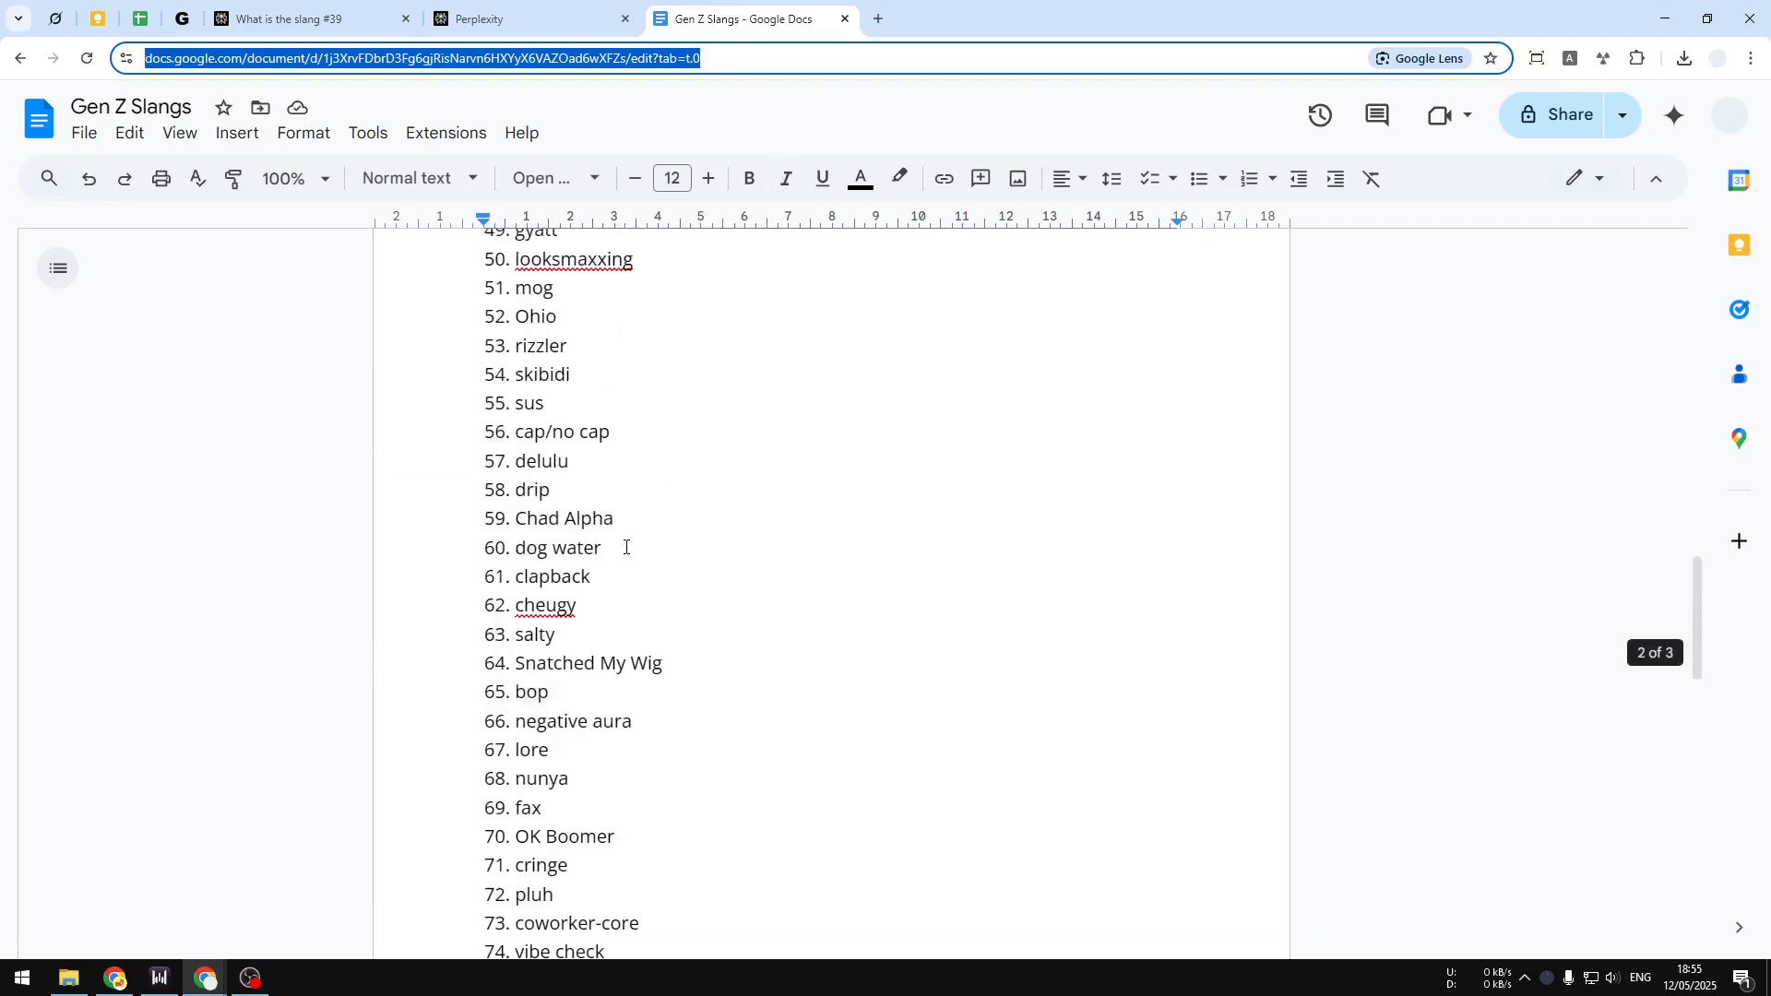
{"action": "left_click", "coordinate": [339, 407]}
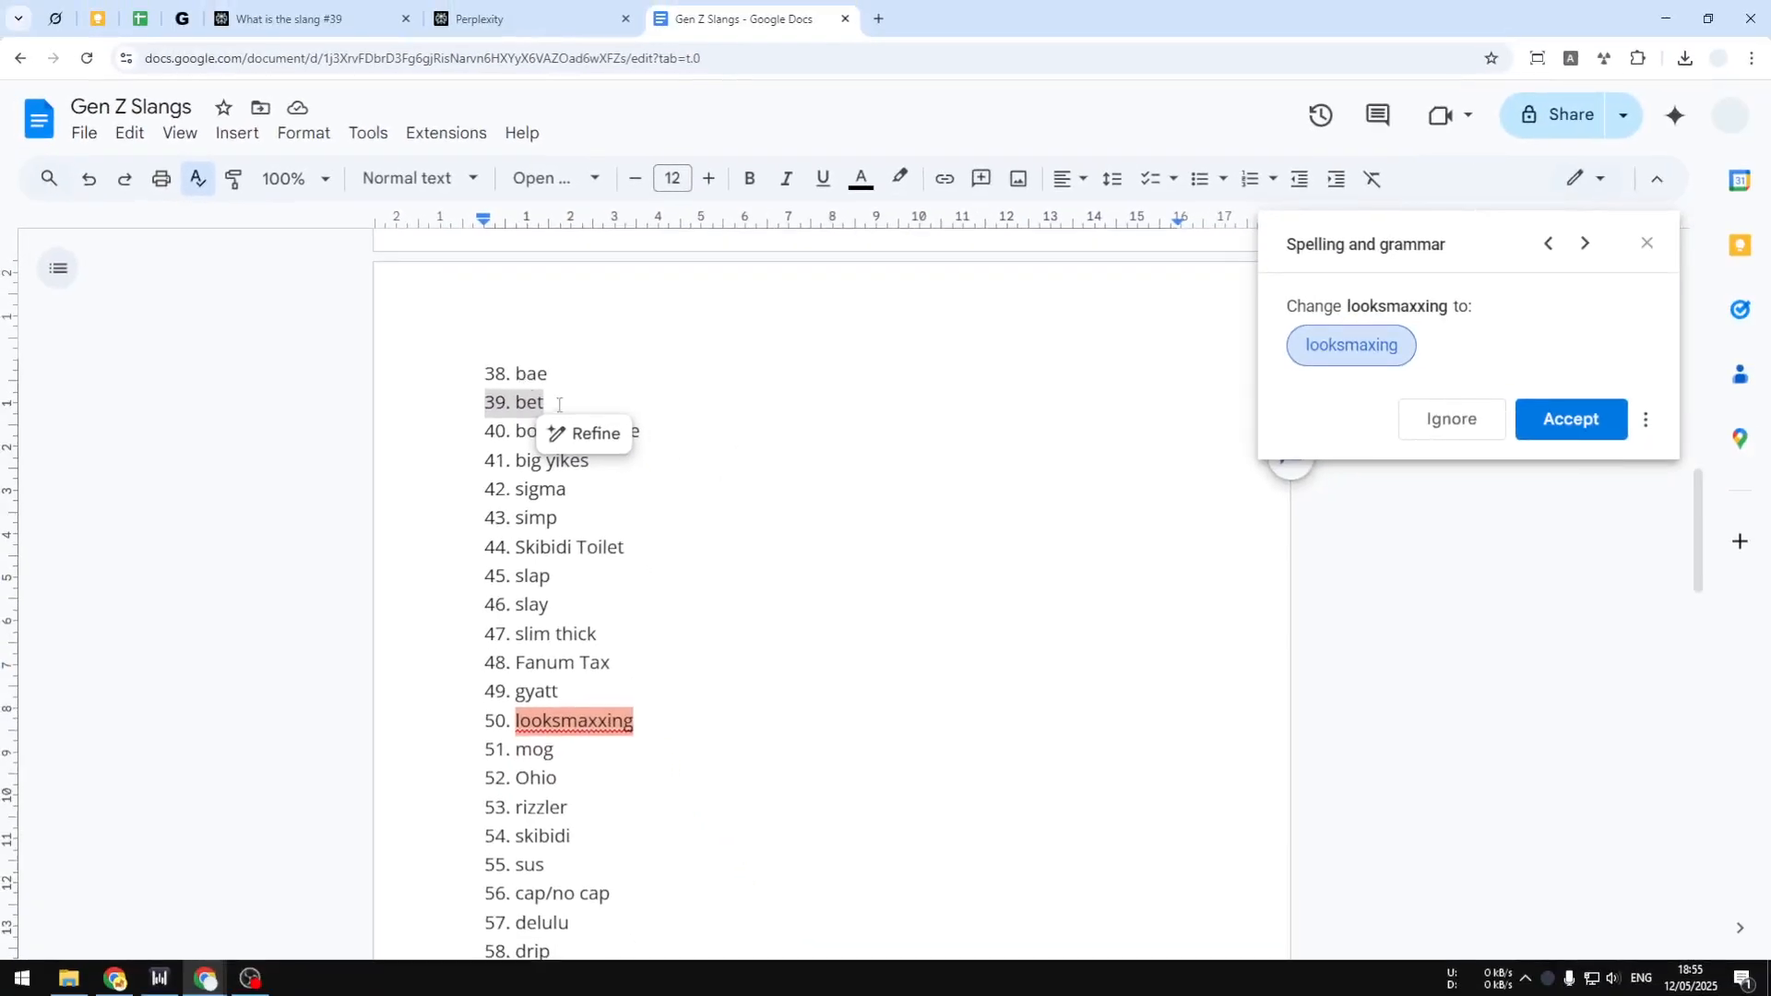
{"action": "left_click", "coordinate": [679, 439]}
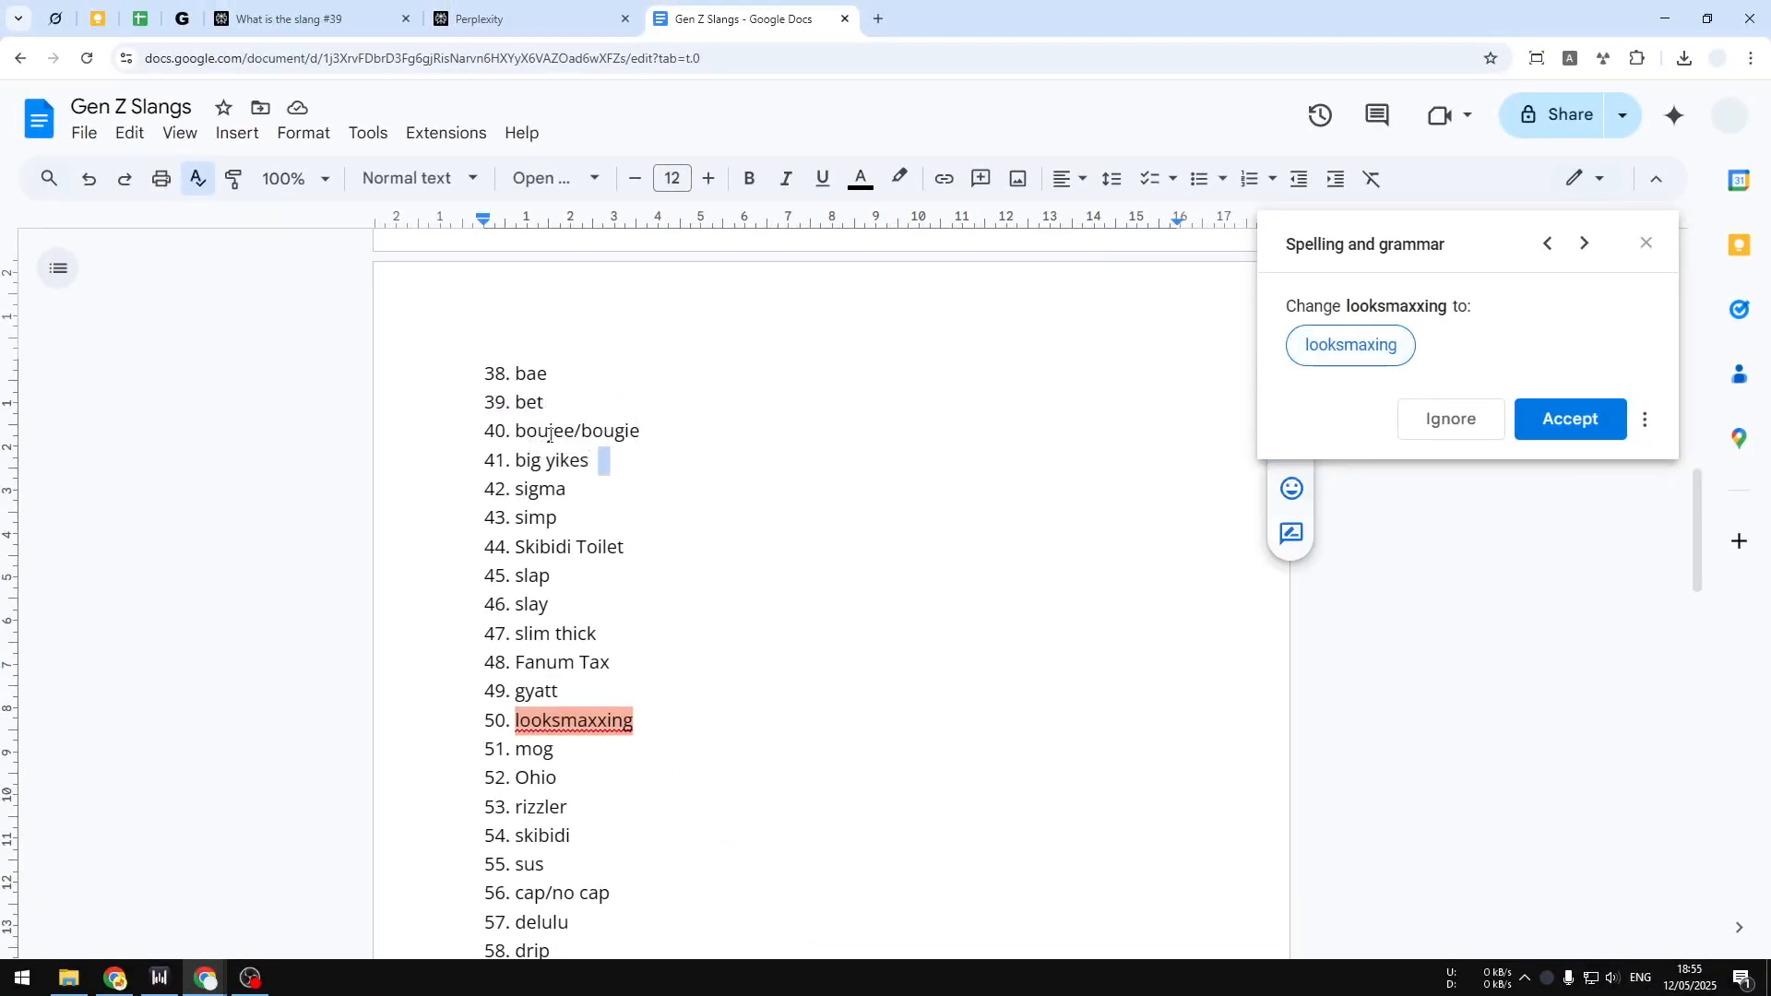
{"action": "left_click", "coordinate": [295, 18]}
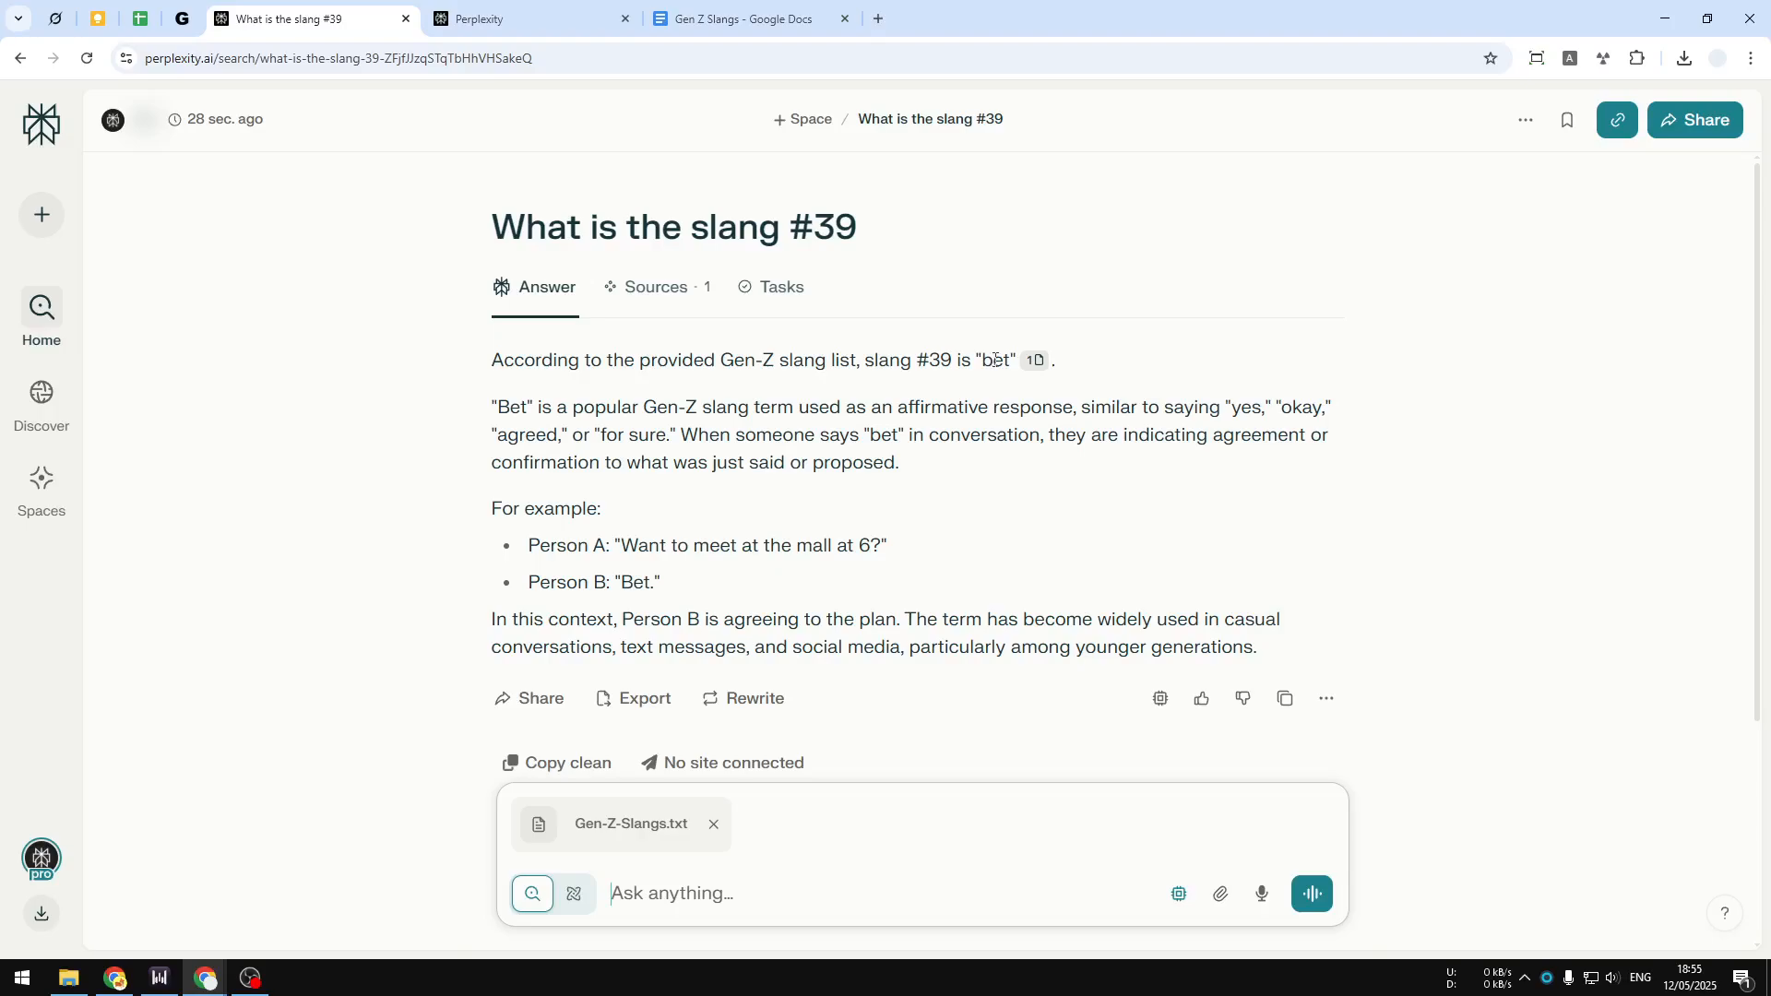
Step: Go to dropbox.com in a new browser tab and open Gen Z Slangs.txt in full-screen view
{"action": "left_click", "coordinate": [713, 5]}
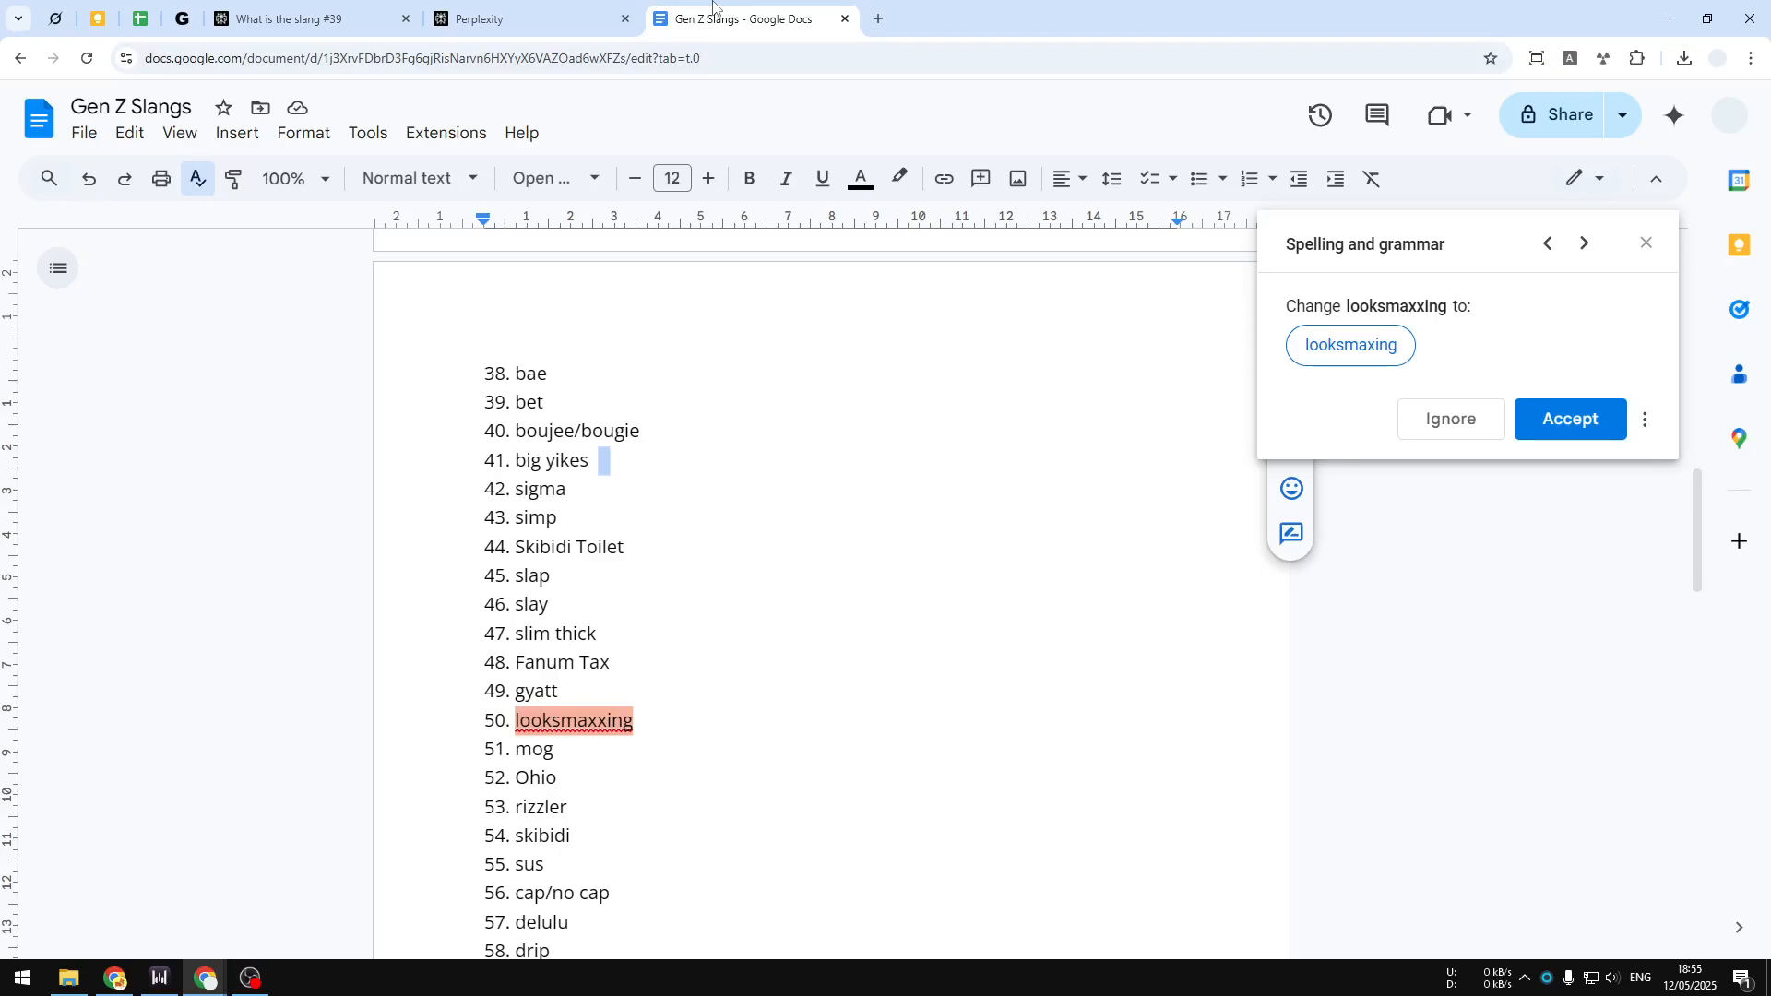
{"action": "key", "text": "ctrl+t"}
{"action": "type", "text": "dropbox.com"}
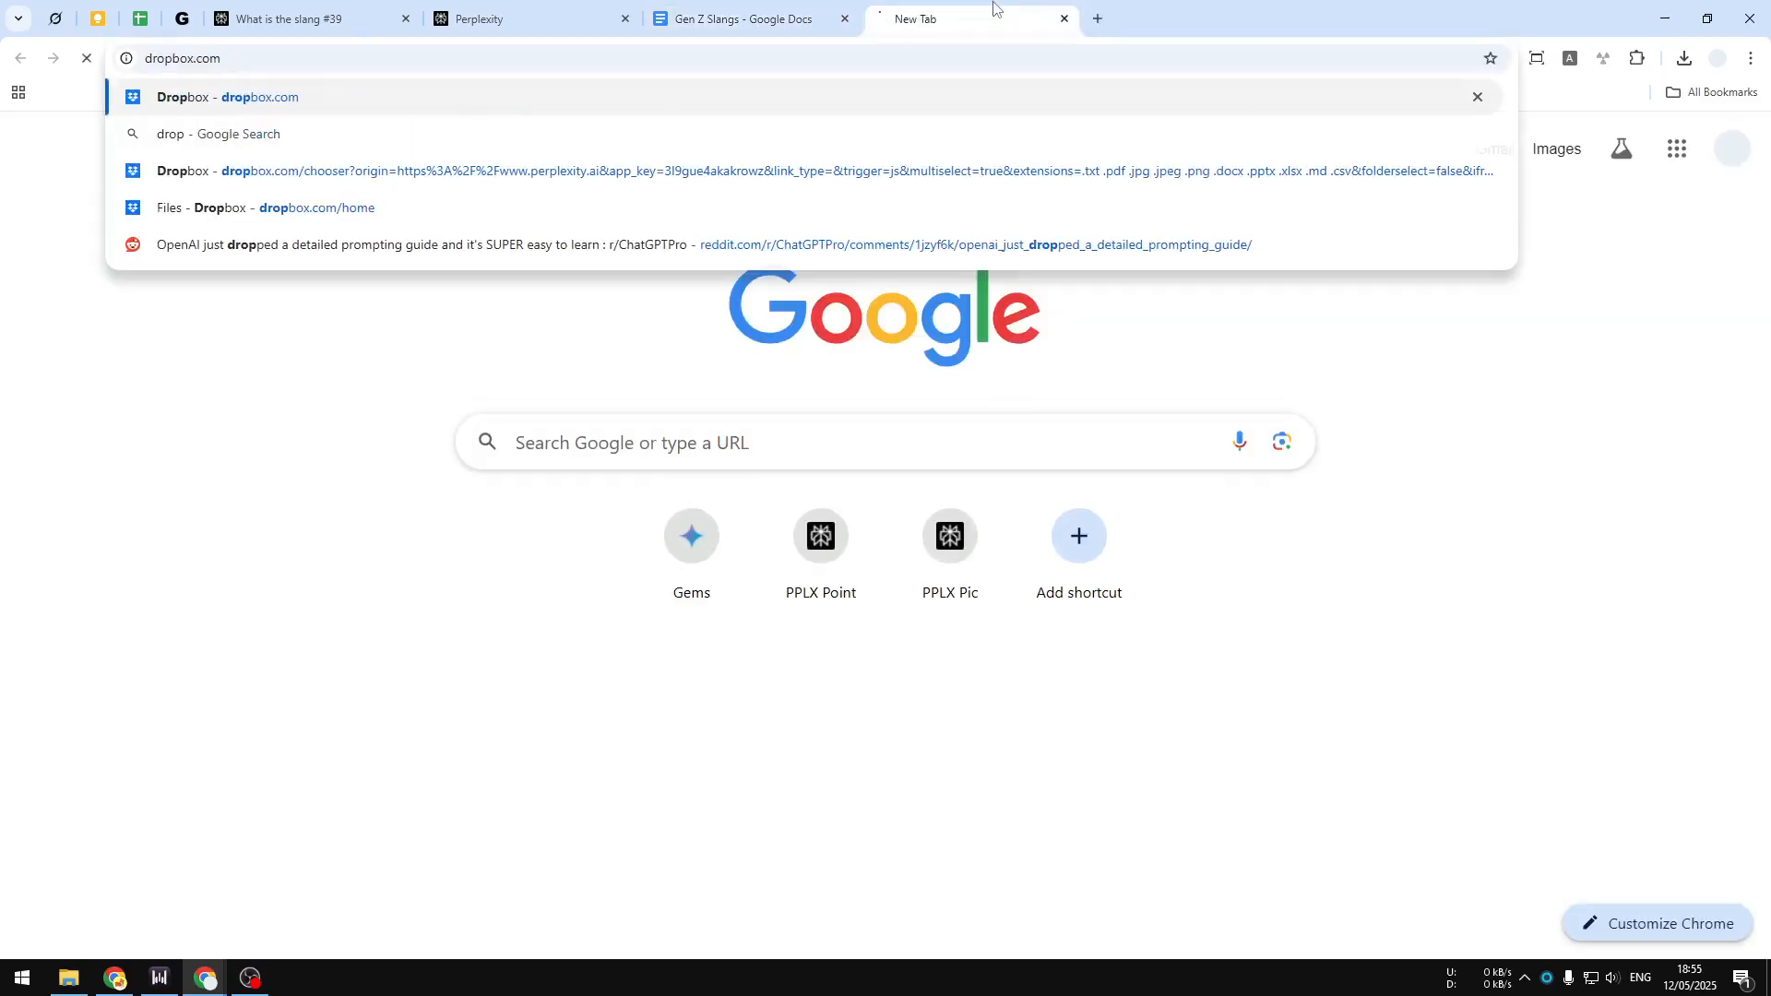
{"action": "key", "text": "Return"}
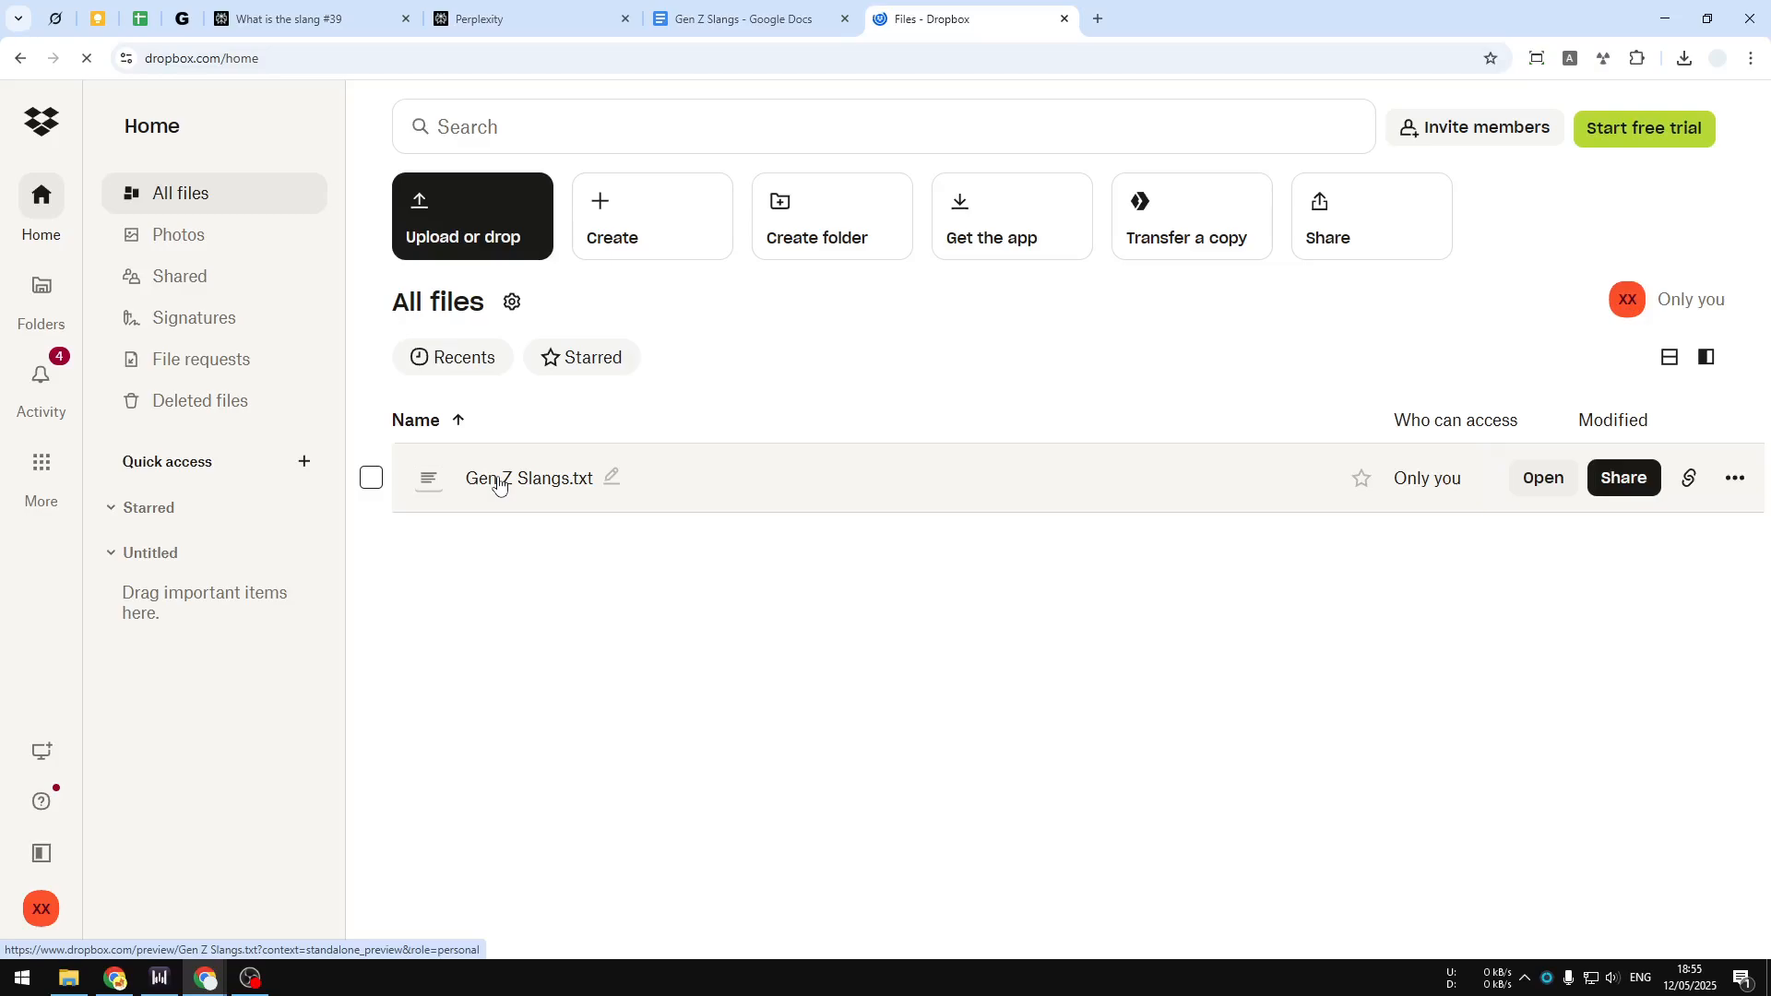
{"action": "left_click", "coordinate": [1520, 486]}
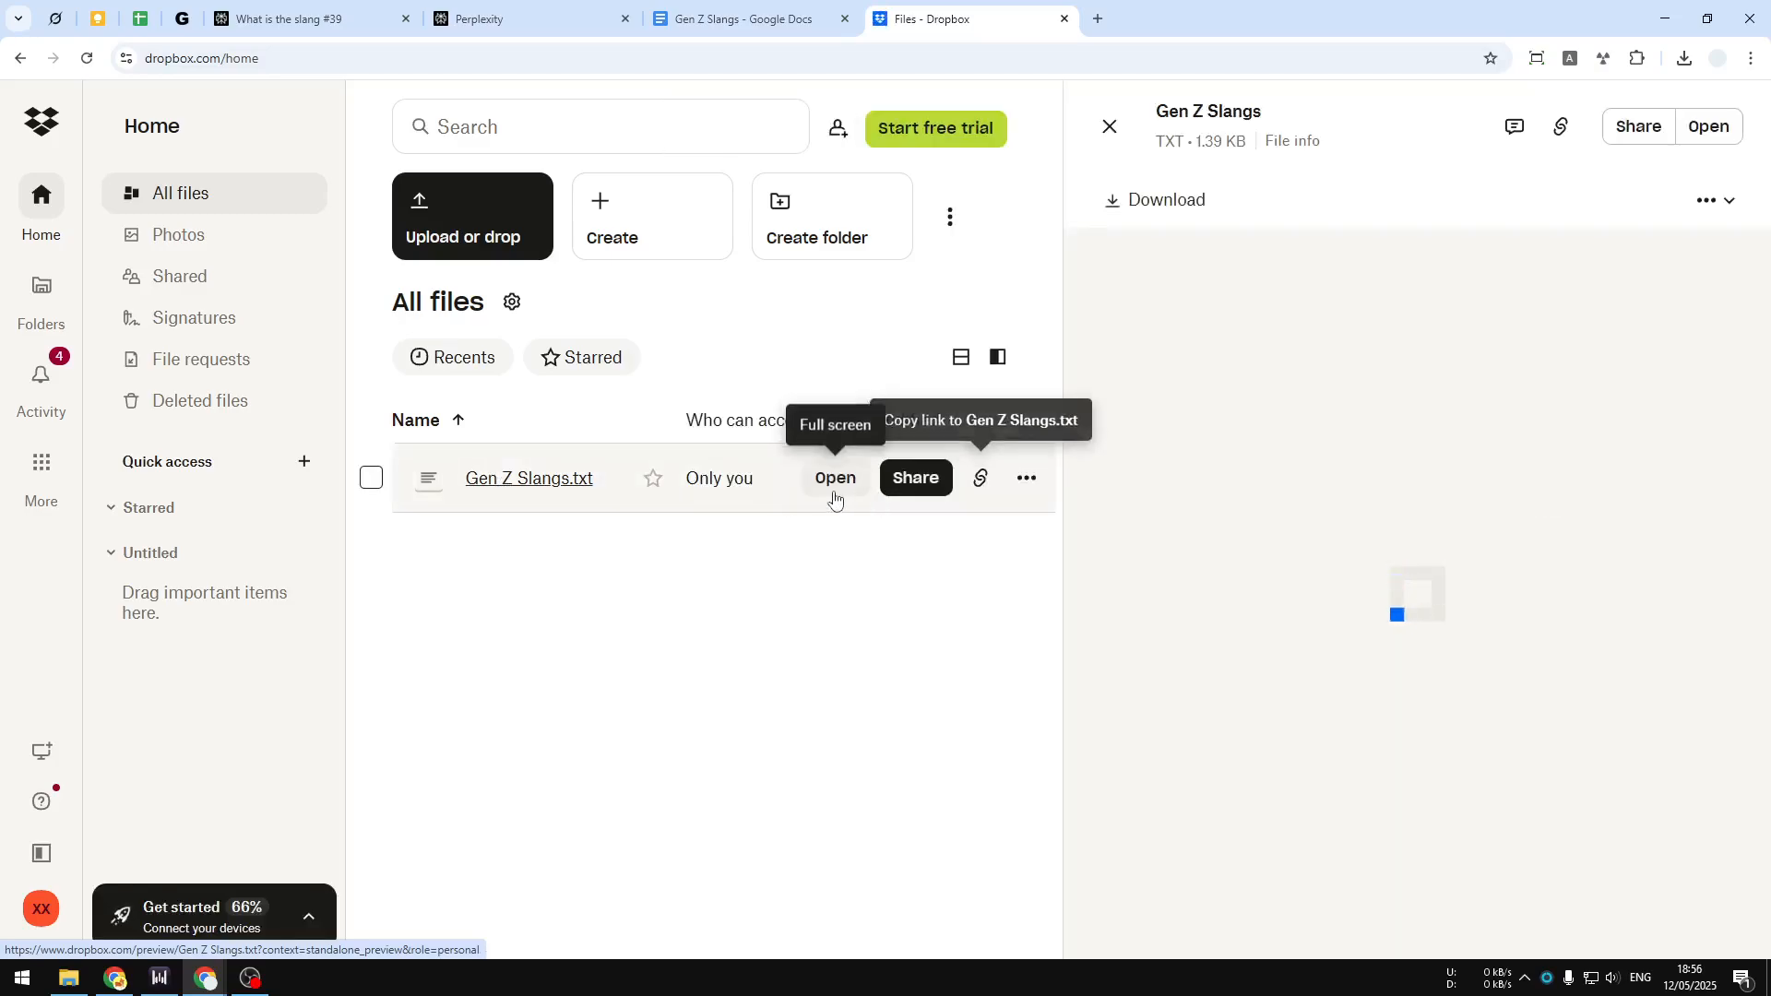
{"action": "left_click", "coordinate": [834, 478]}
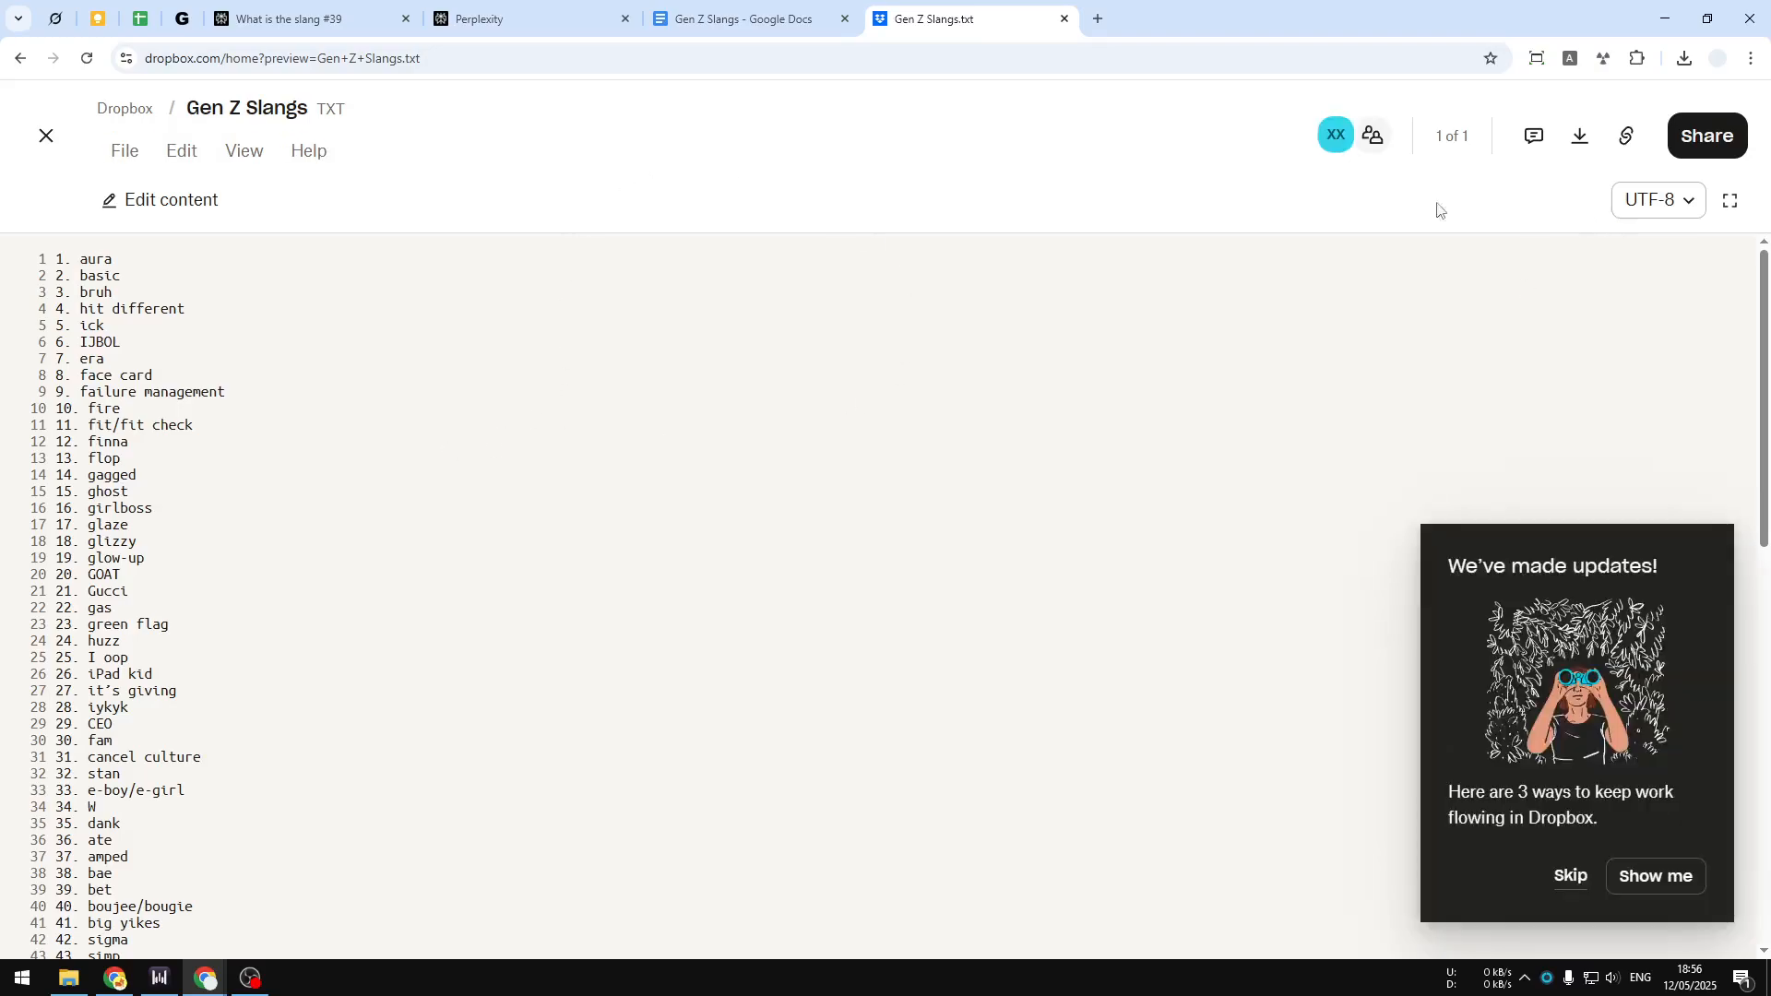
Step: Edit the content of Gen Z Slangs.txt, replacing the slang in entry 38 with "chad"
{"action": "left_click", "coordinate": [181, 152]}
{"action": "left_click", "coordinate": [195, 199]}
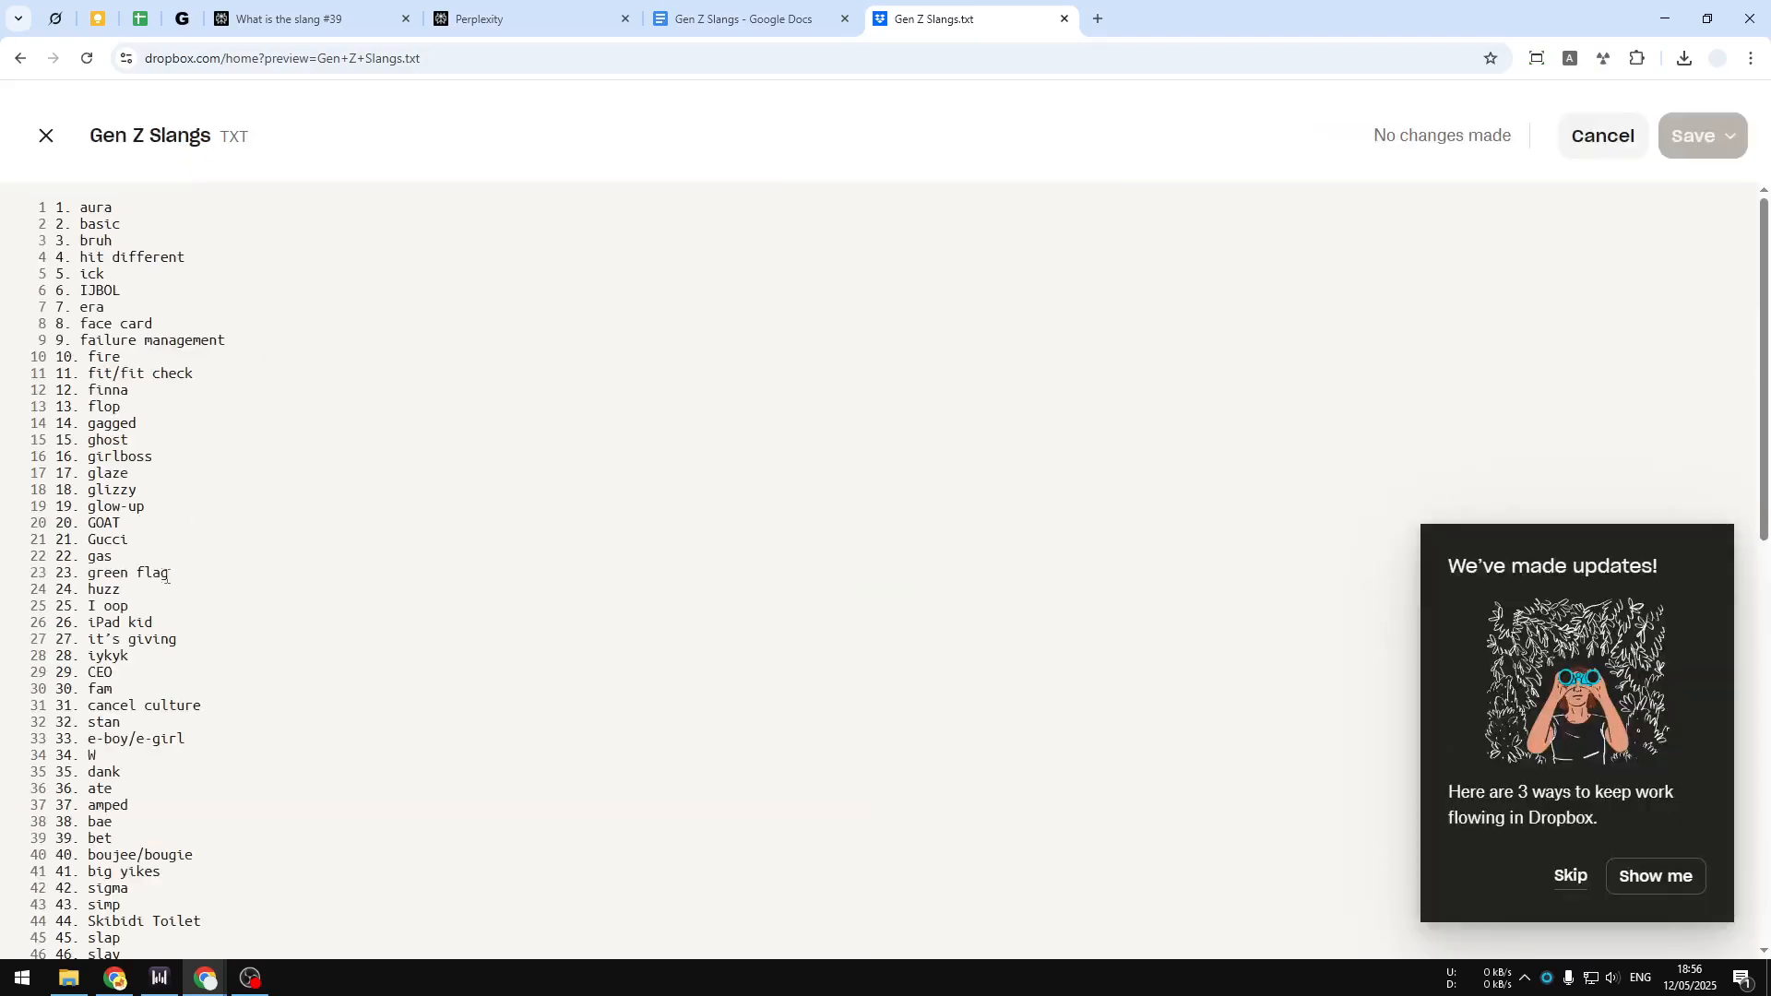
{"action": "scroll", "coordinate": [140, 576], "scroll_direction": "down", "scroll_amount": 3}
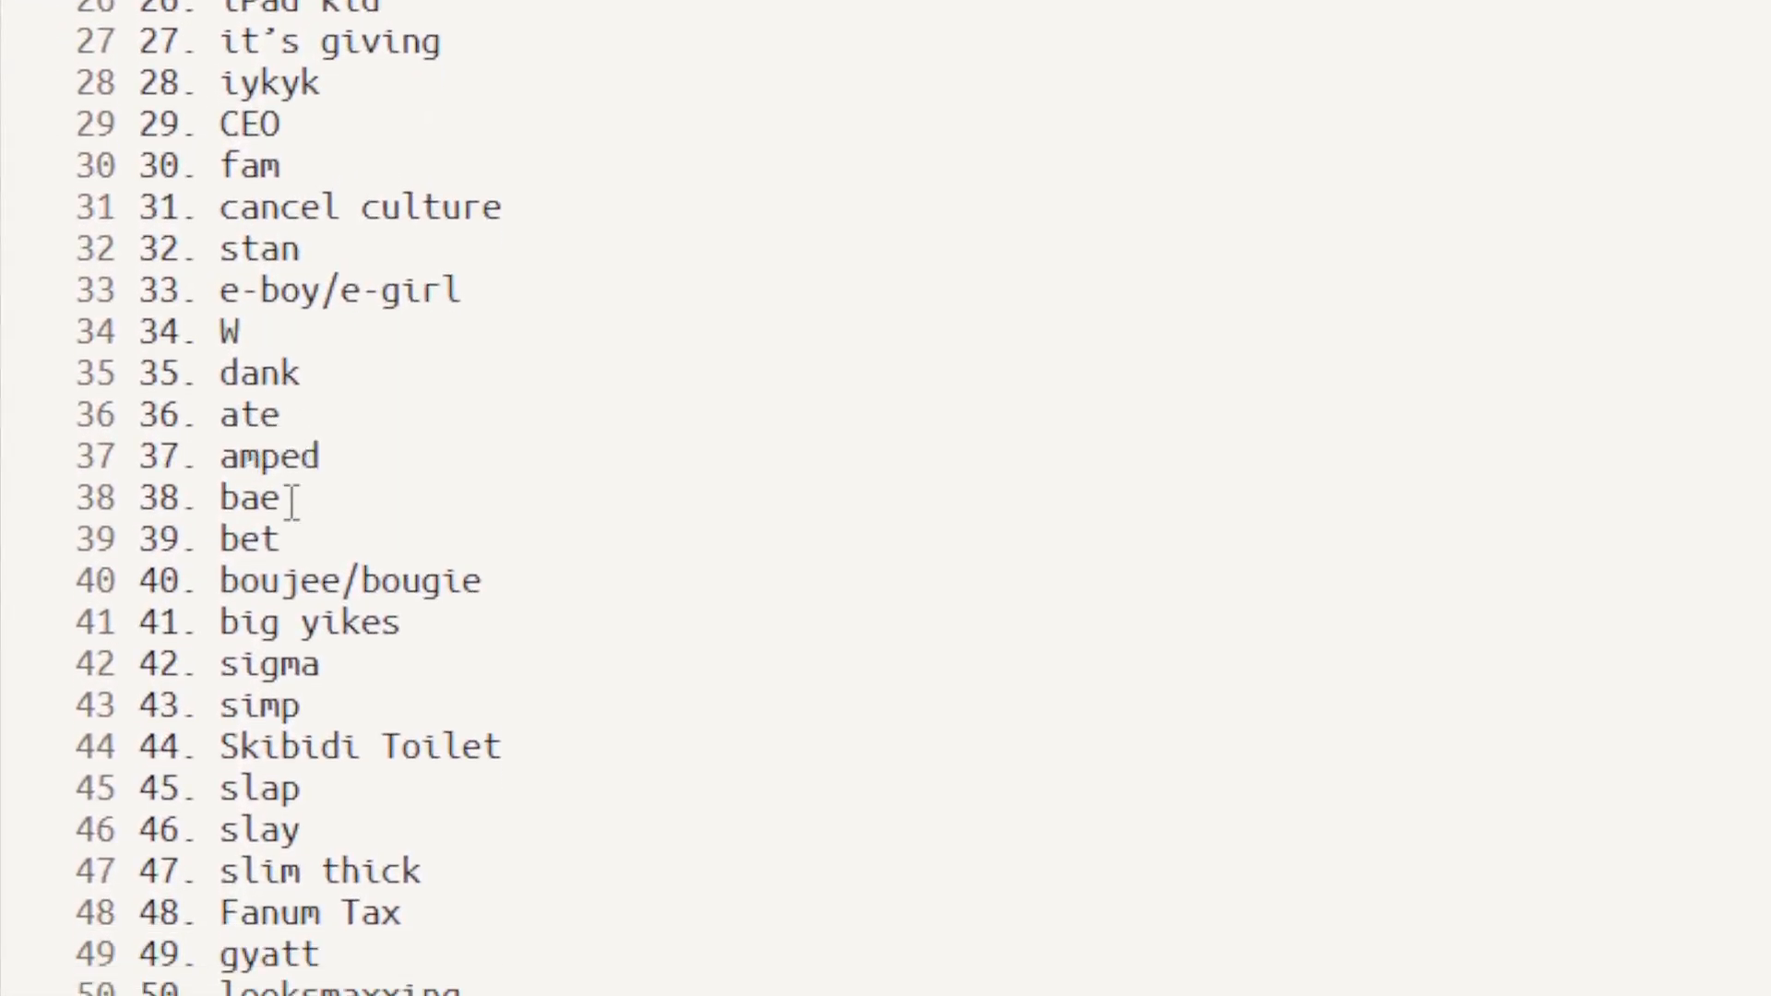
{"action": "double_click", "coordinate": [282, 493]}
{"action": "type", "text": "chad"}
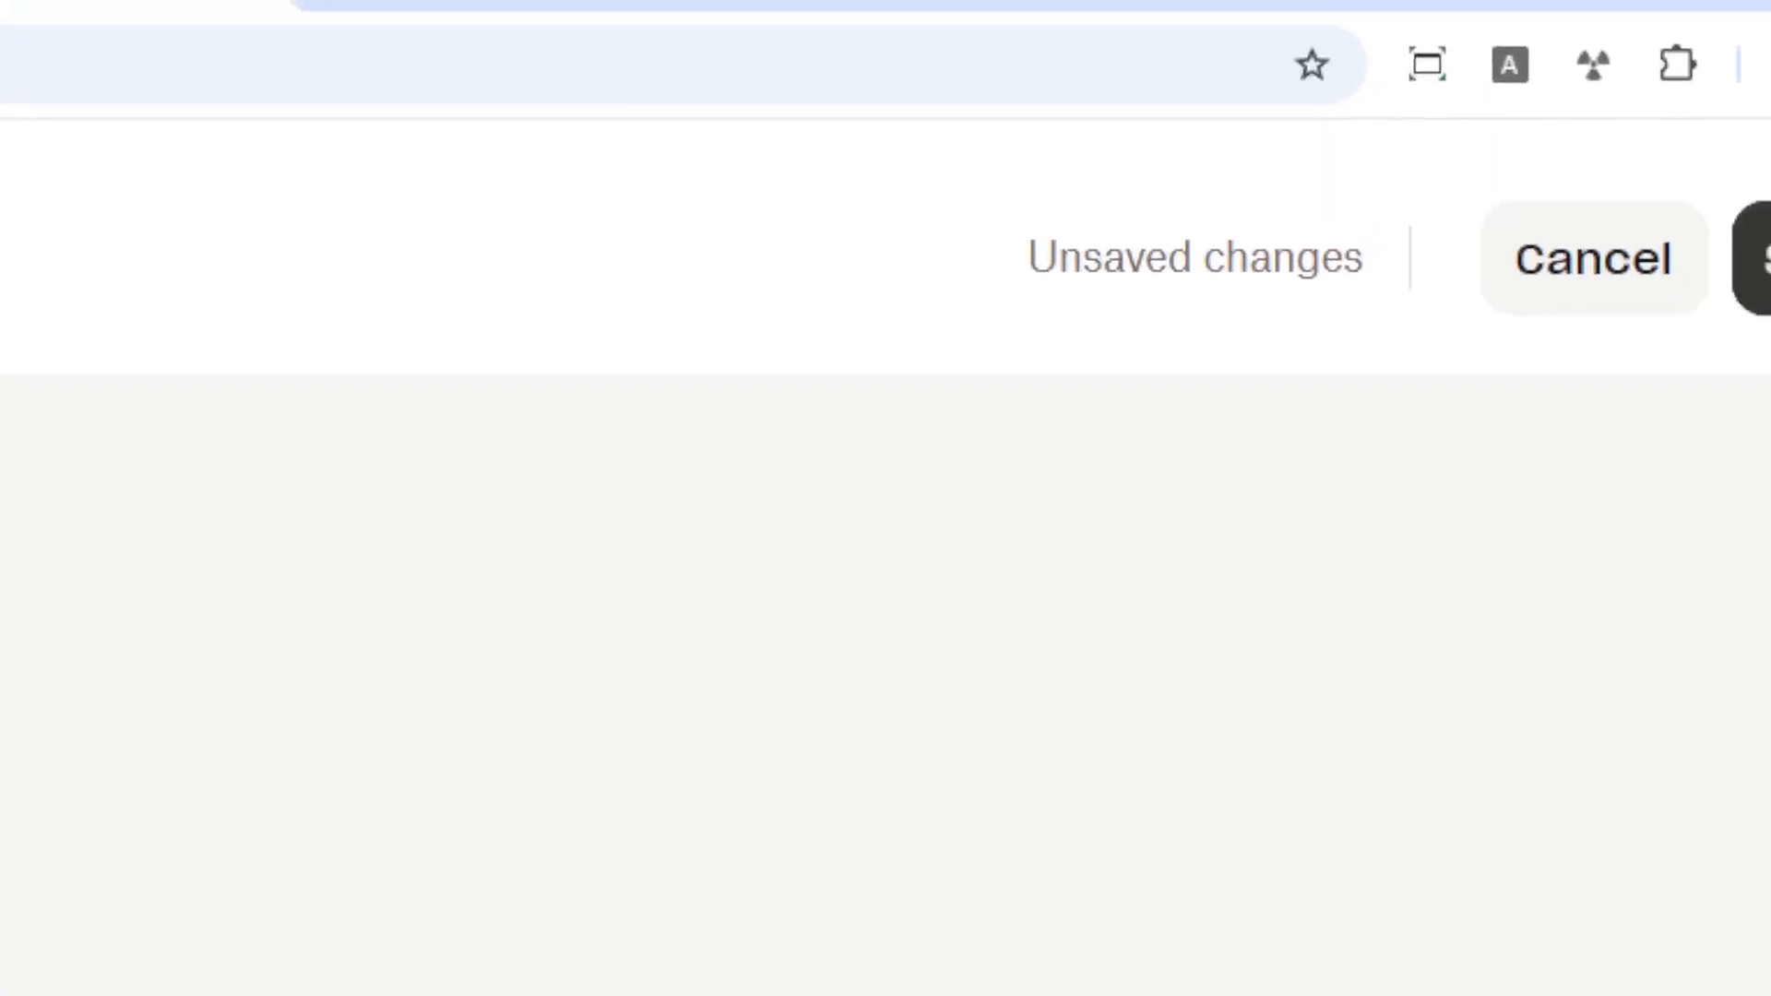
Step: Save the edited text file by replacing the original, and return to the Perplexity slang #39 thread
{"action": "left_click", "coordinate": [1757, 267]}
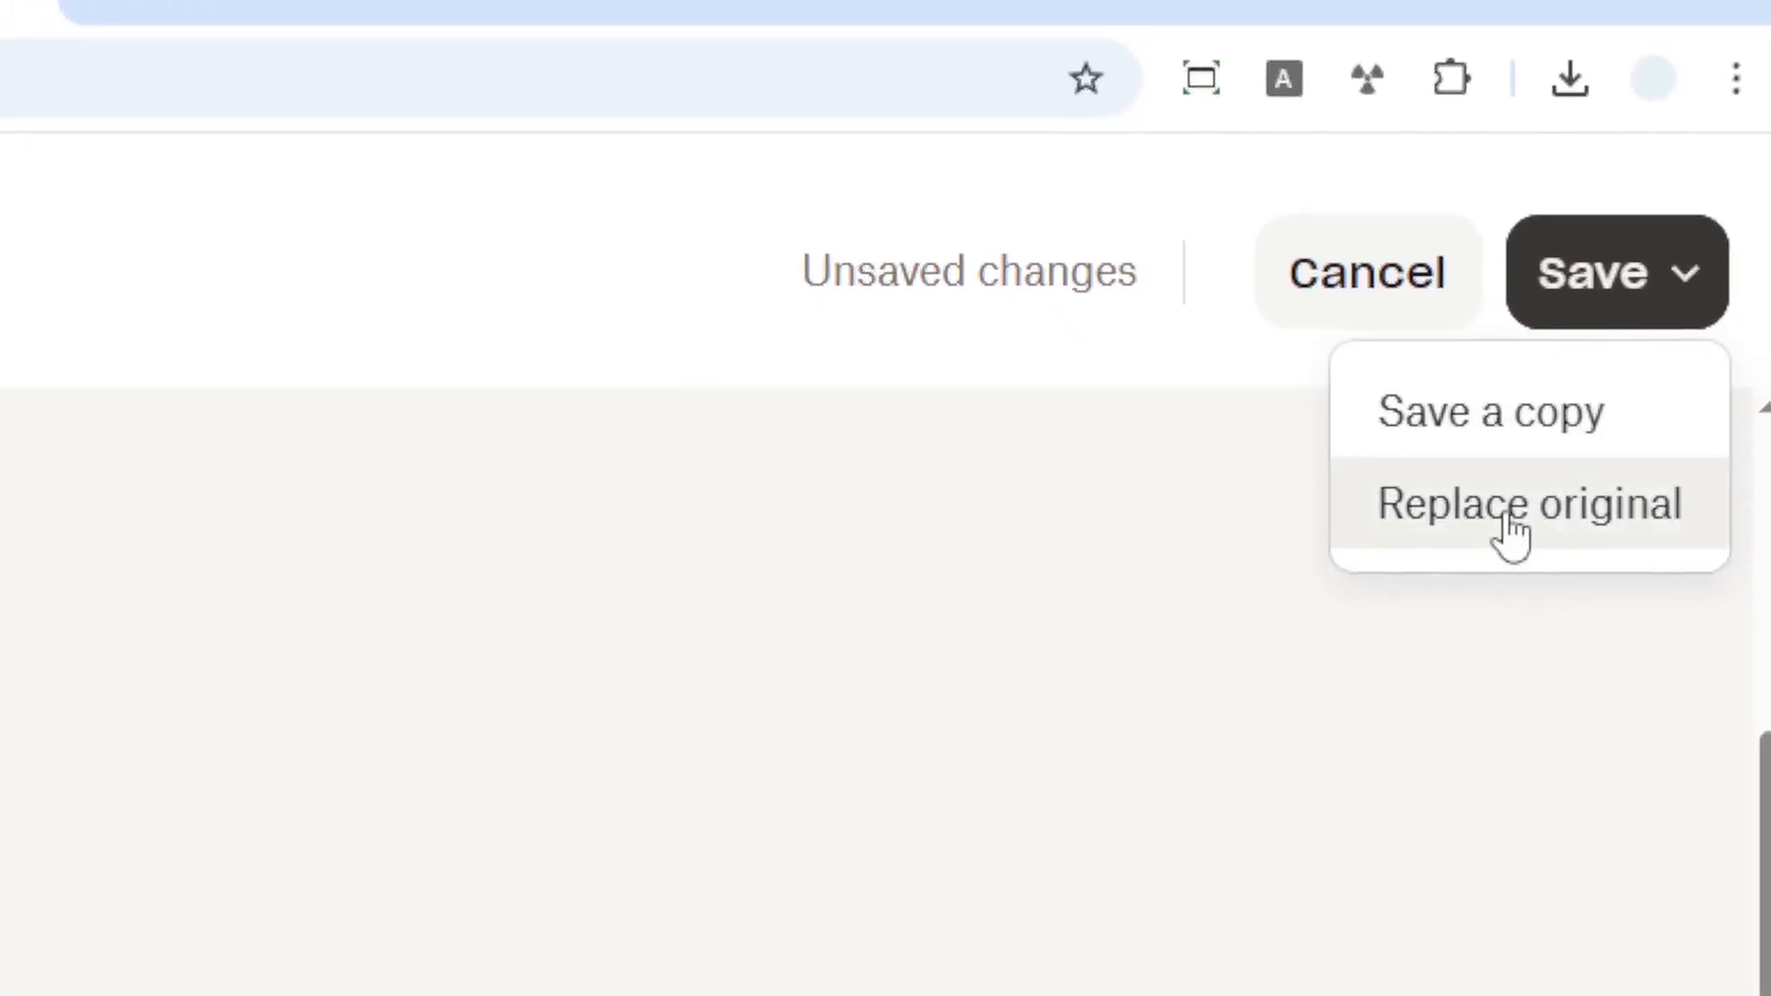
{"action": "left_click", "coordinate": [1734, 502]}
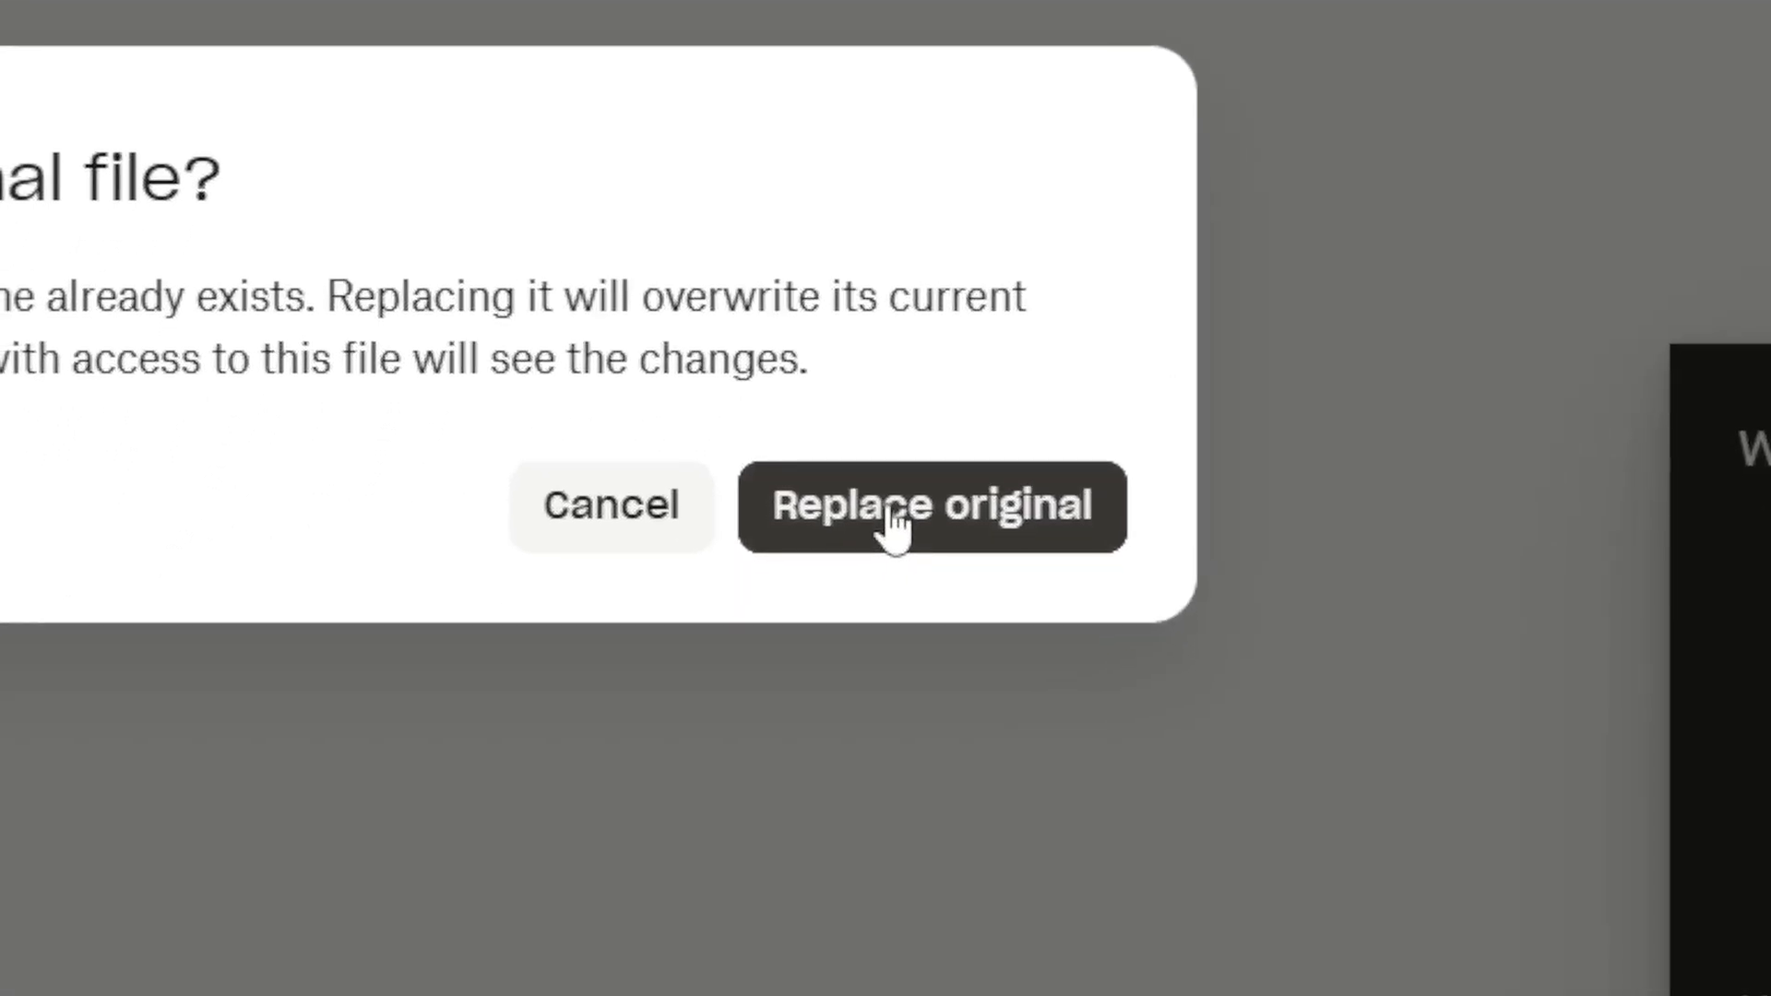
{"action": "left_click", "coordinate": [878, 506]}
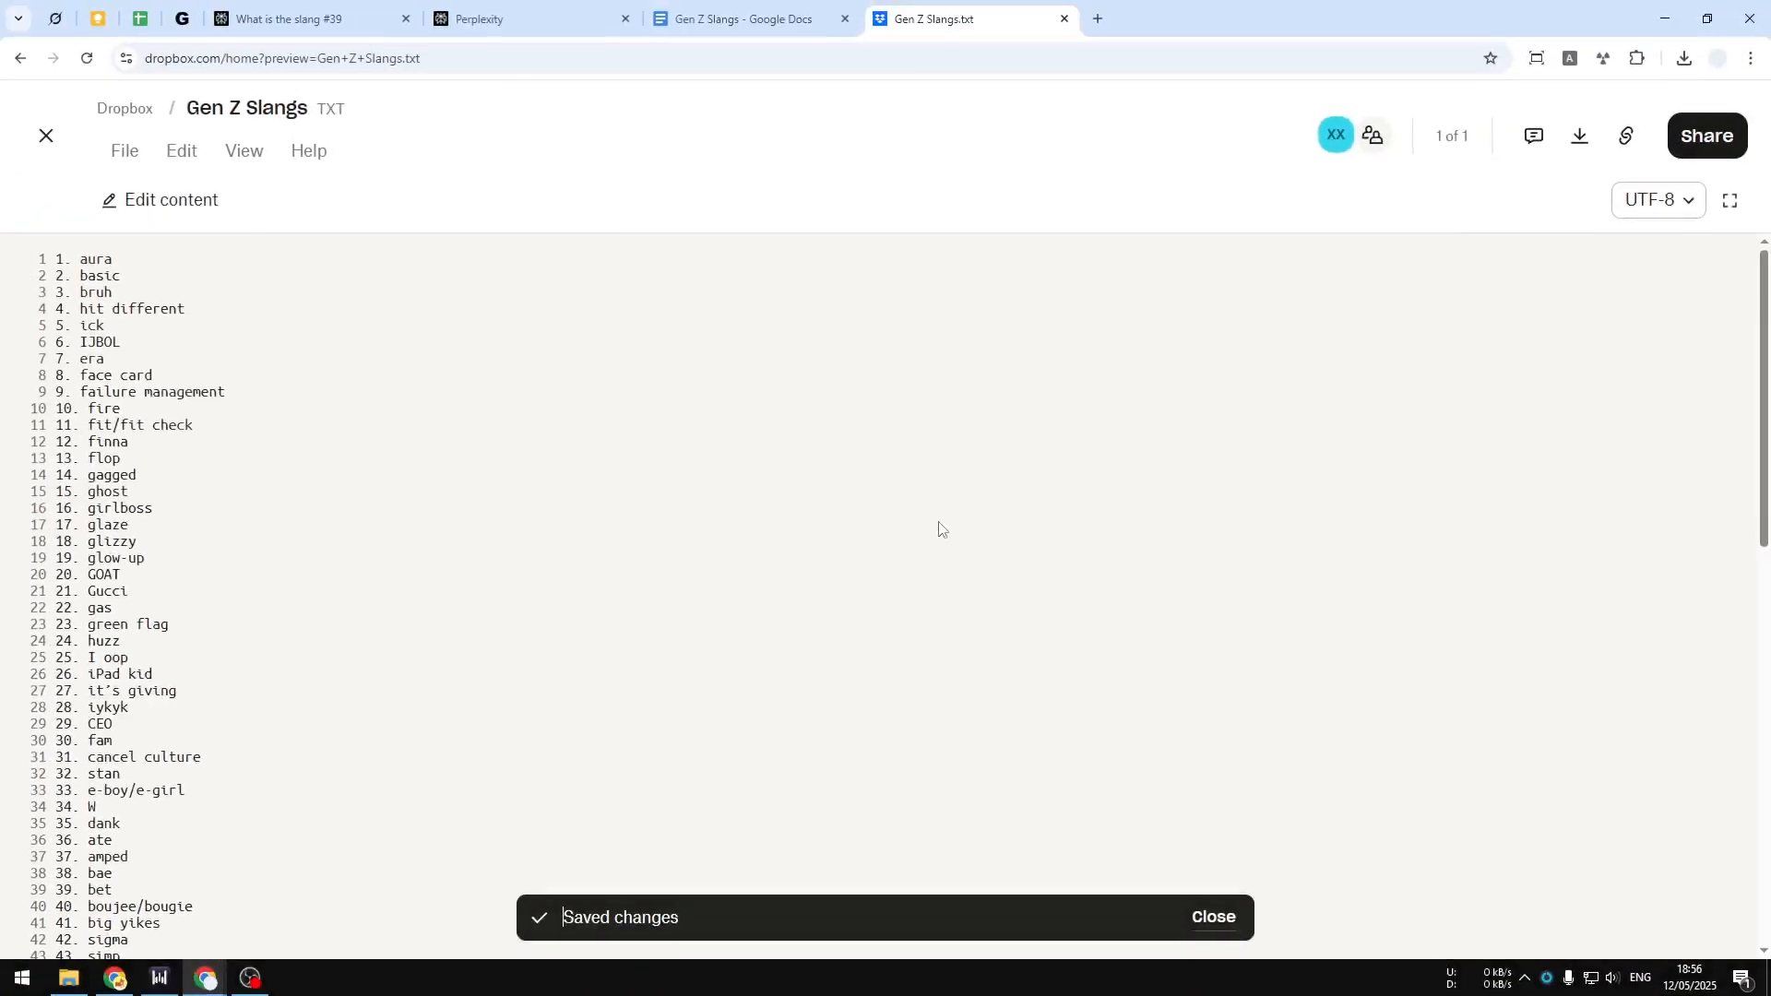
{"action": "left_click", "coordinate": [314, 16]}
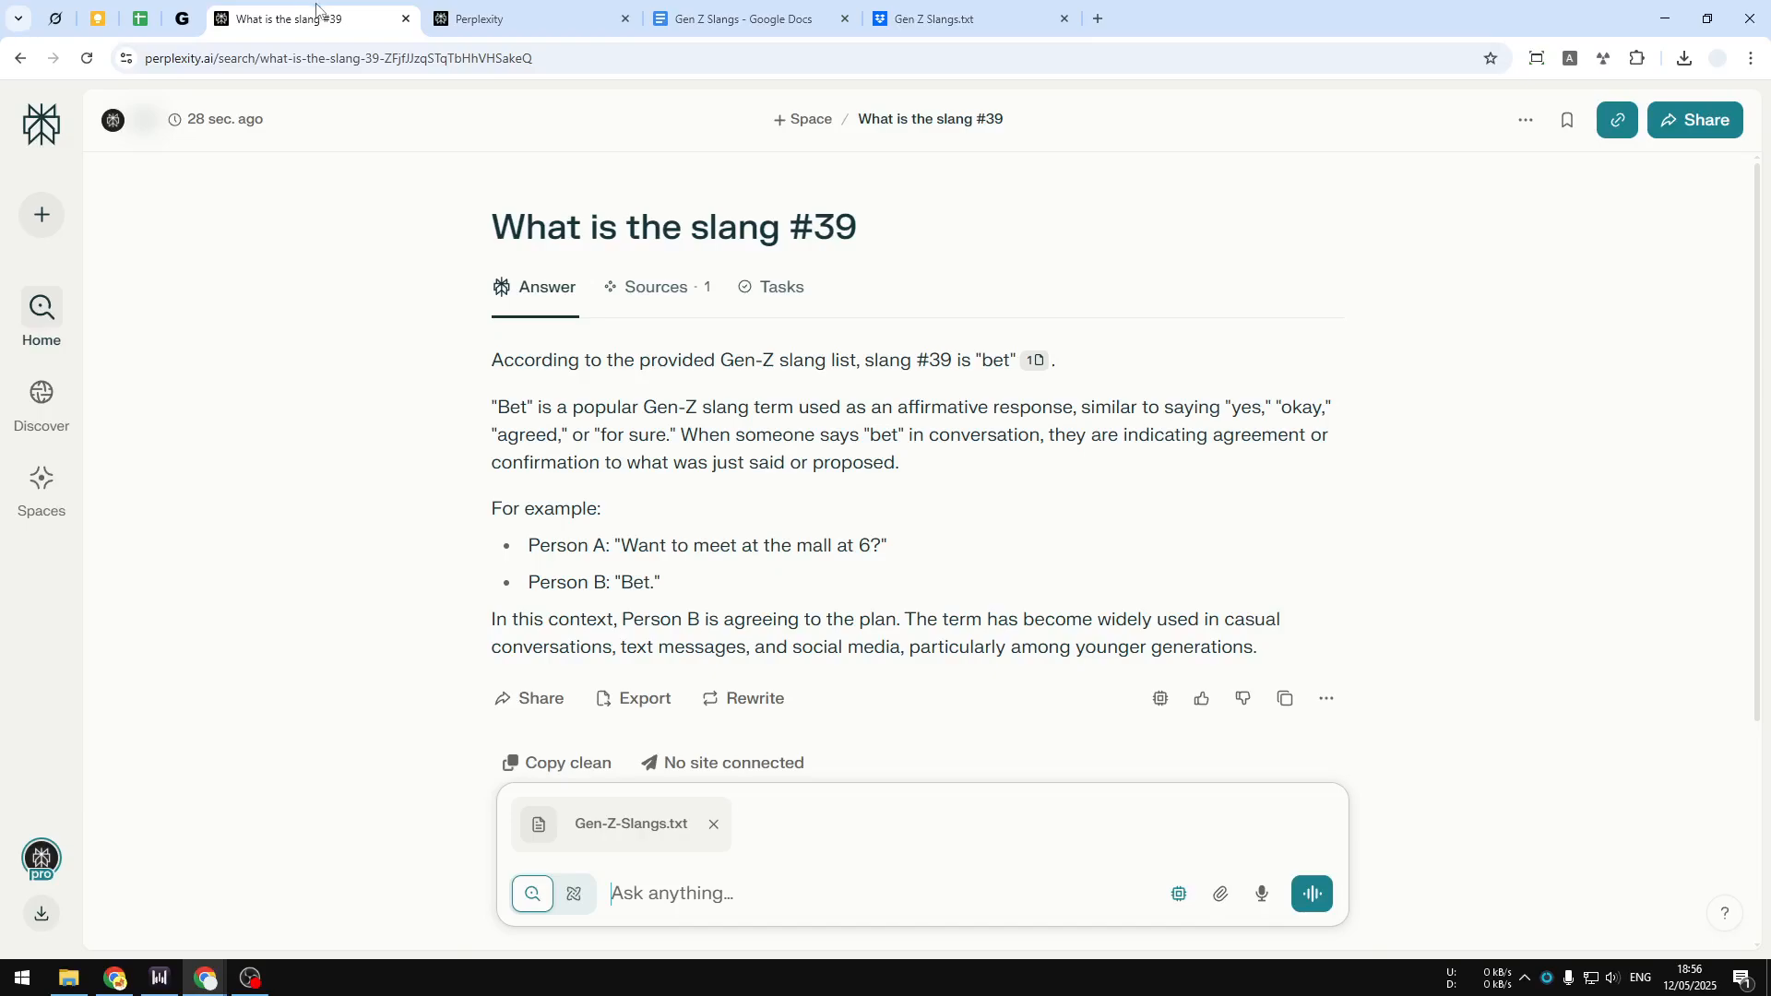
Step: Ask the follow-up "Are you sure? Can you double check?" in the slang #39 thread using the Sonar model
{"action": "type", "text": "A"}
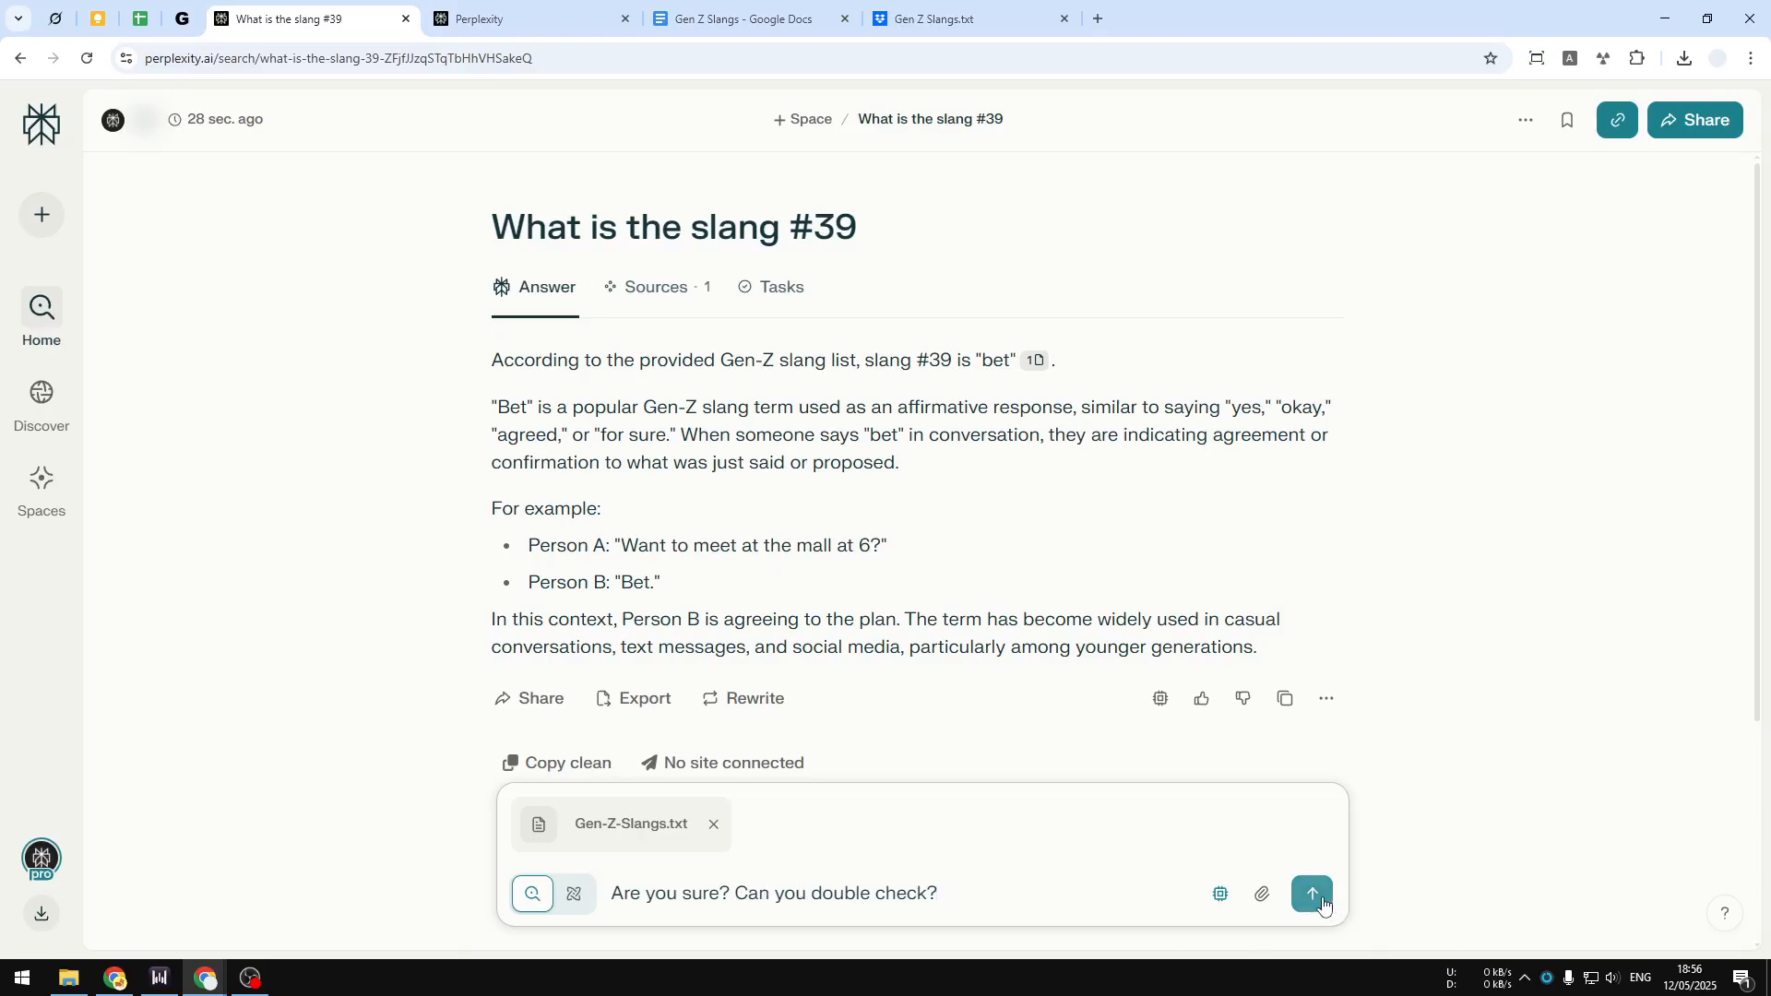
{"action": "left_click", "coordinate": [1207, 899]}
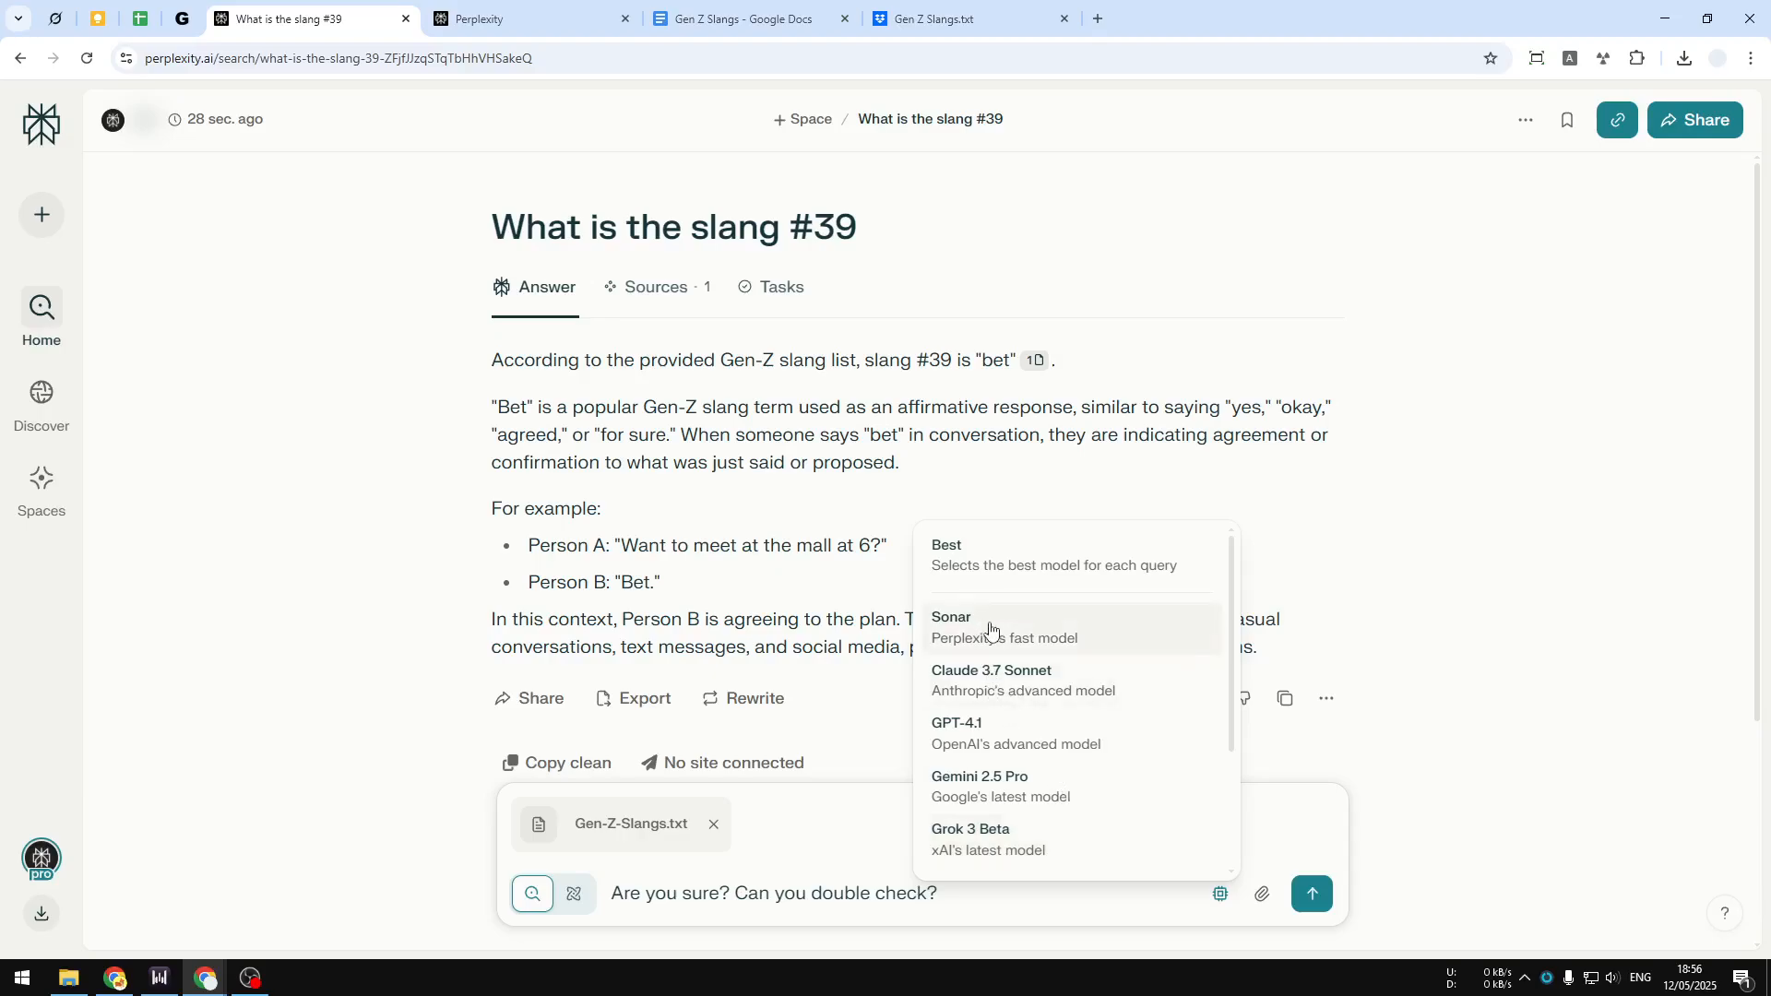
{"action": "left_click", "coordinate": [990, 629]}
{"action": "key", "text": "Return"}
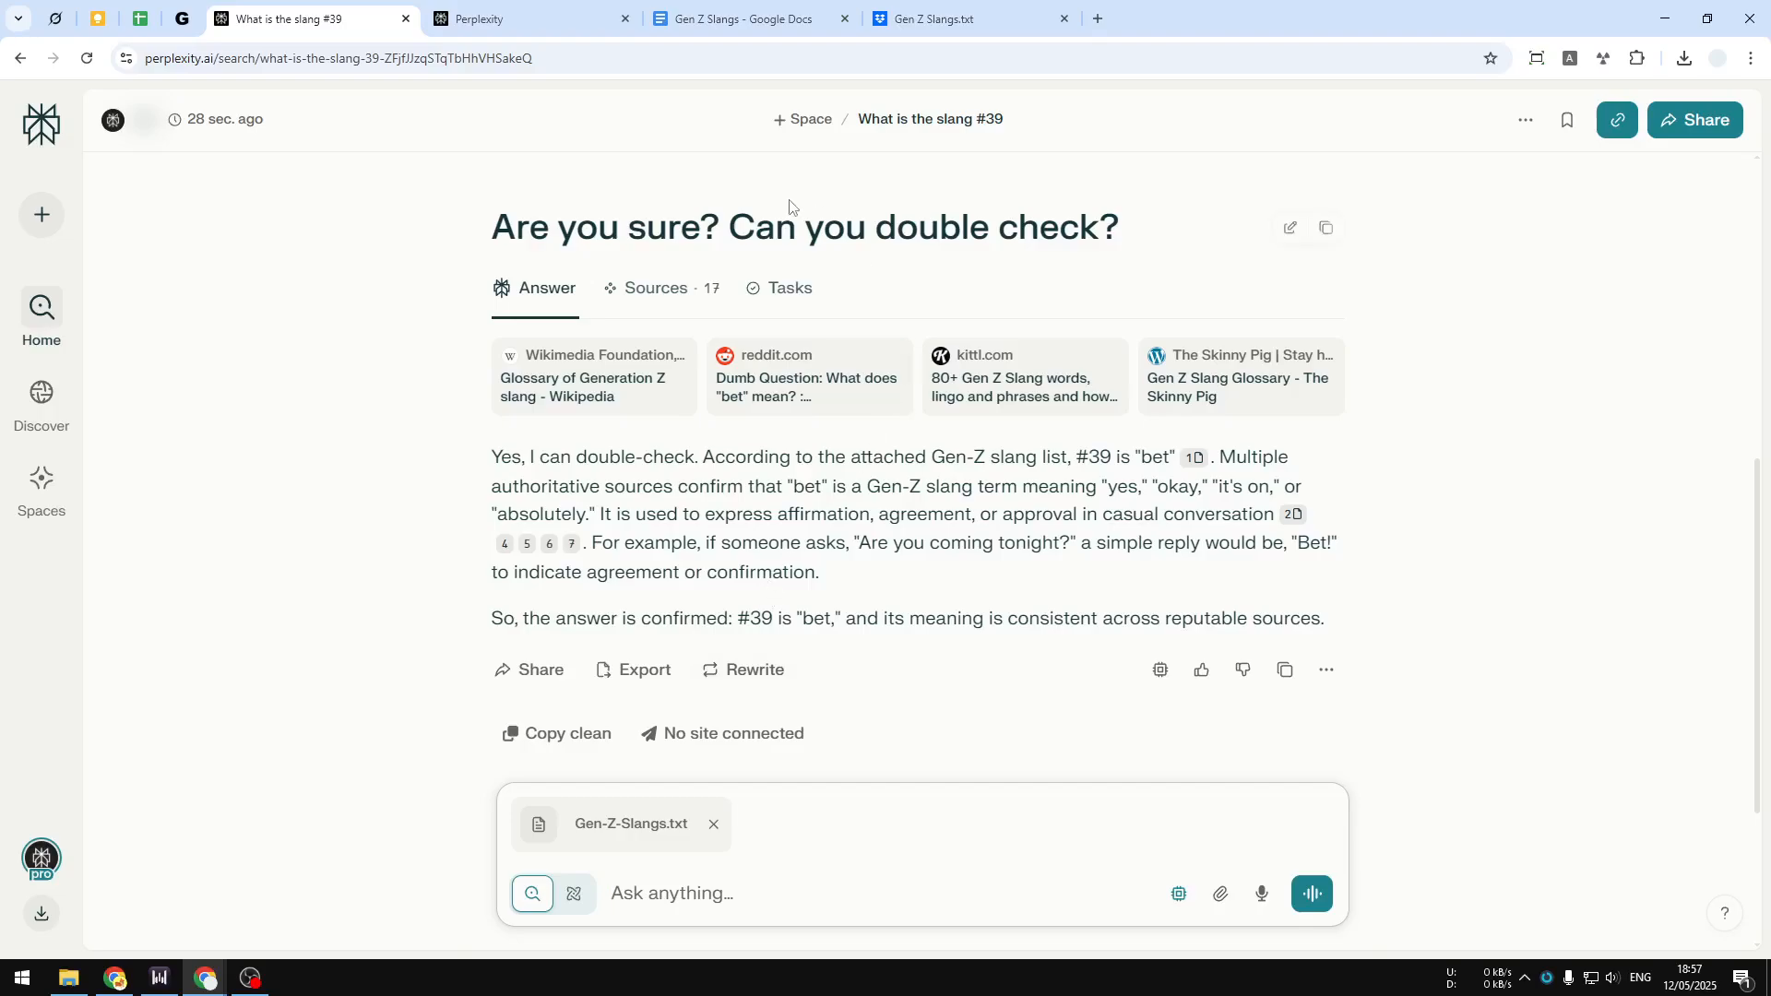
Step: Remove the attached Gen-Z-Slangs.txt from the follow-up and attach Gen Z Slangs.txt again from Dropbox
{"action": "left_click", "coordinate": [714, 833]}
{"action": "left_click", "coordinate": [1223, 899]}
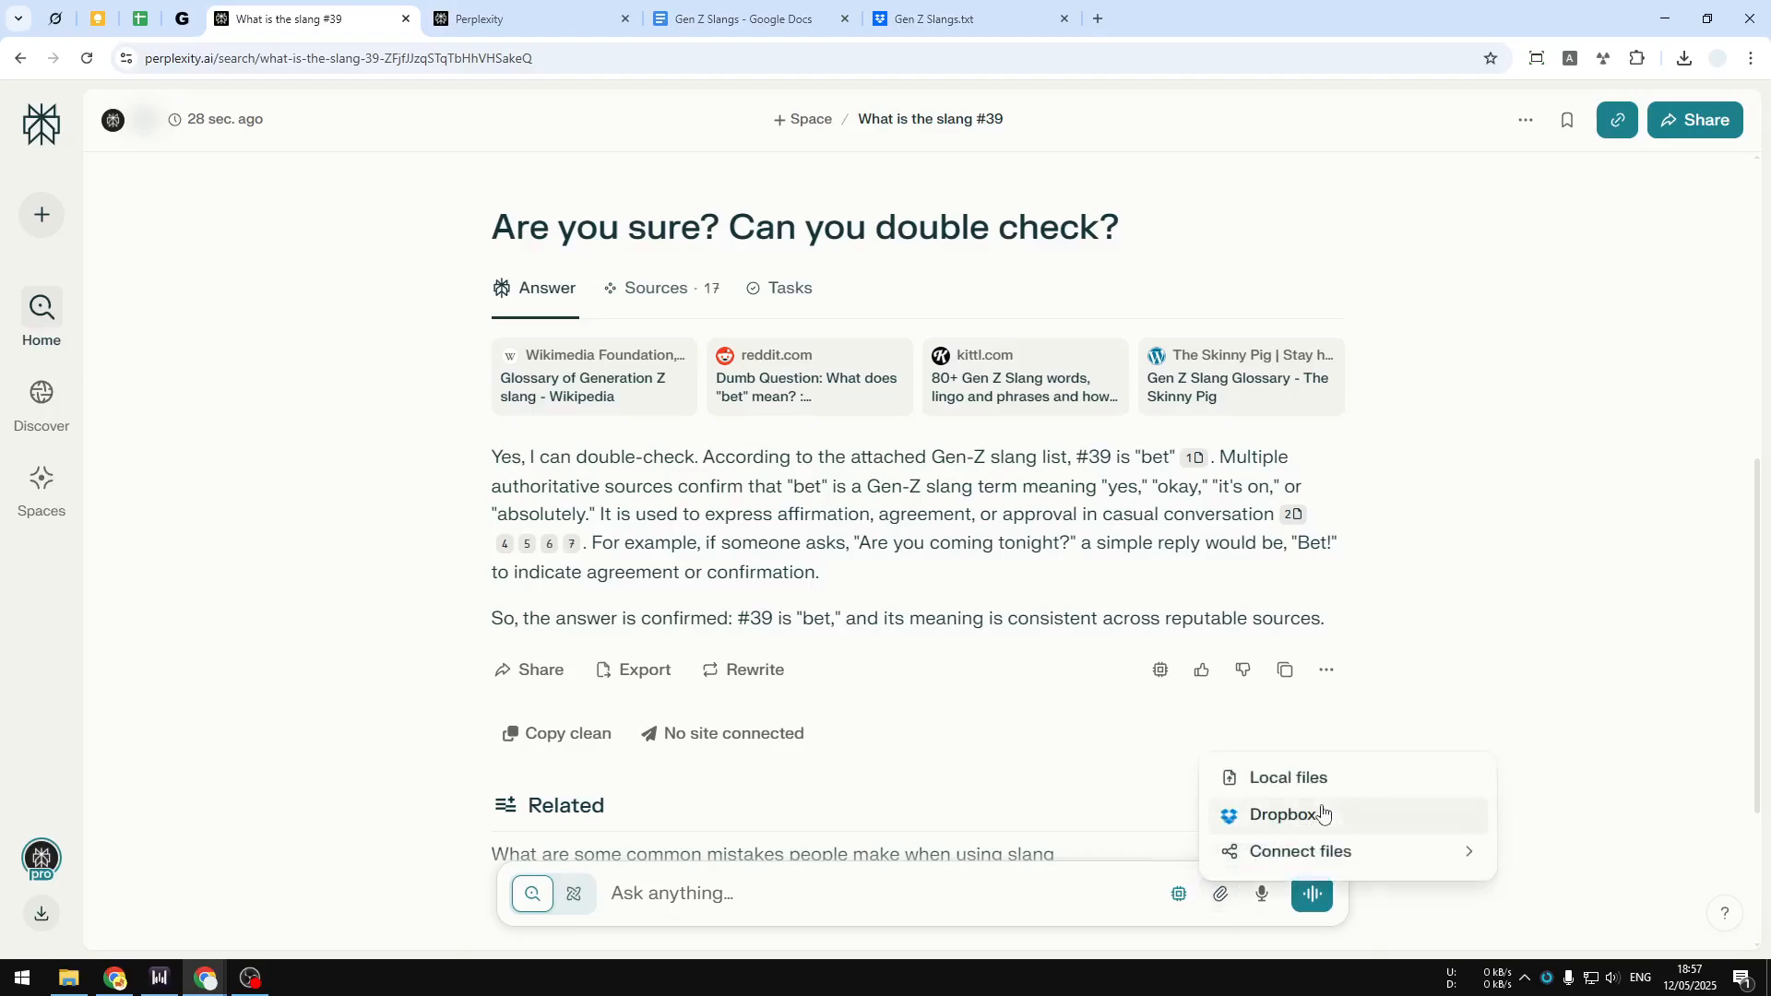
{"action": "left_click", "coordinate": [1288, 815]}
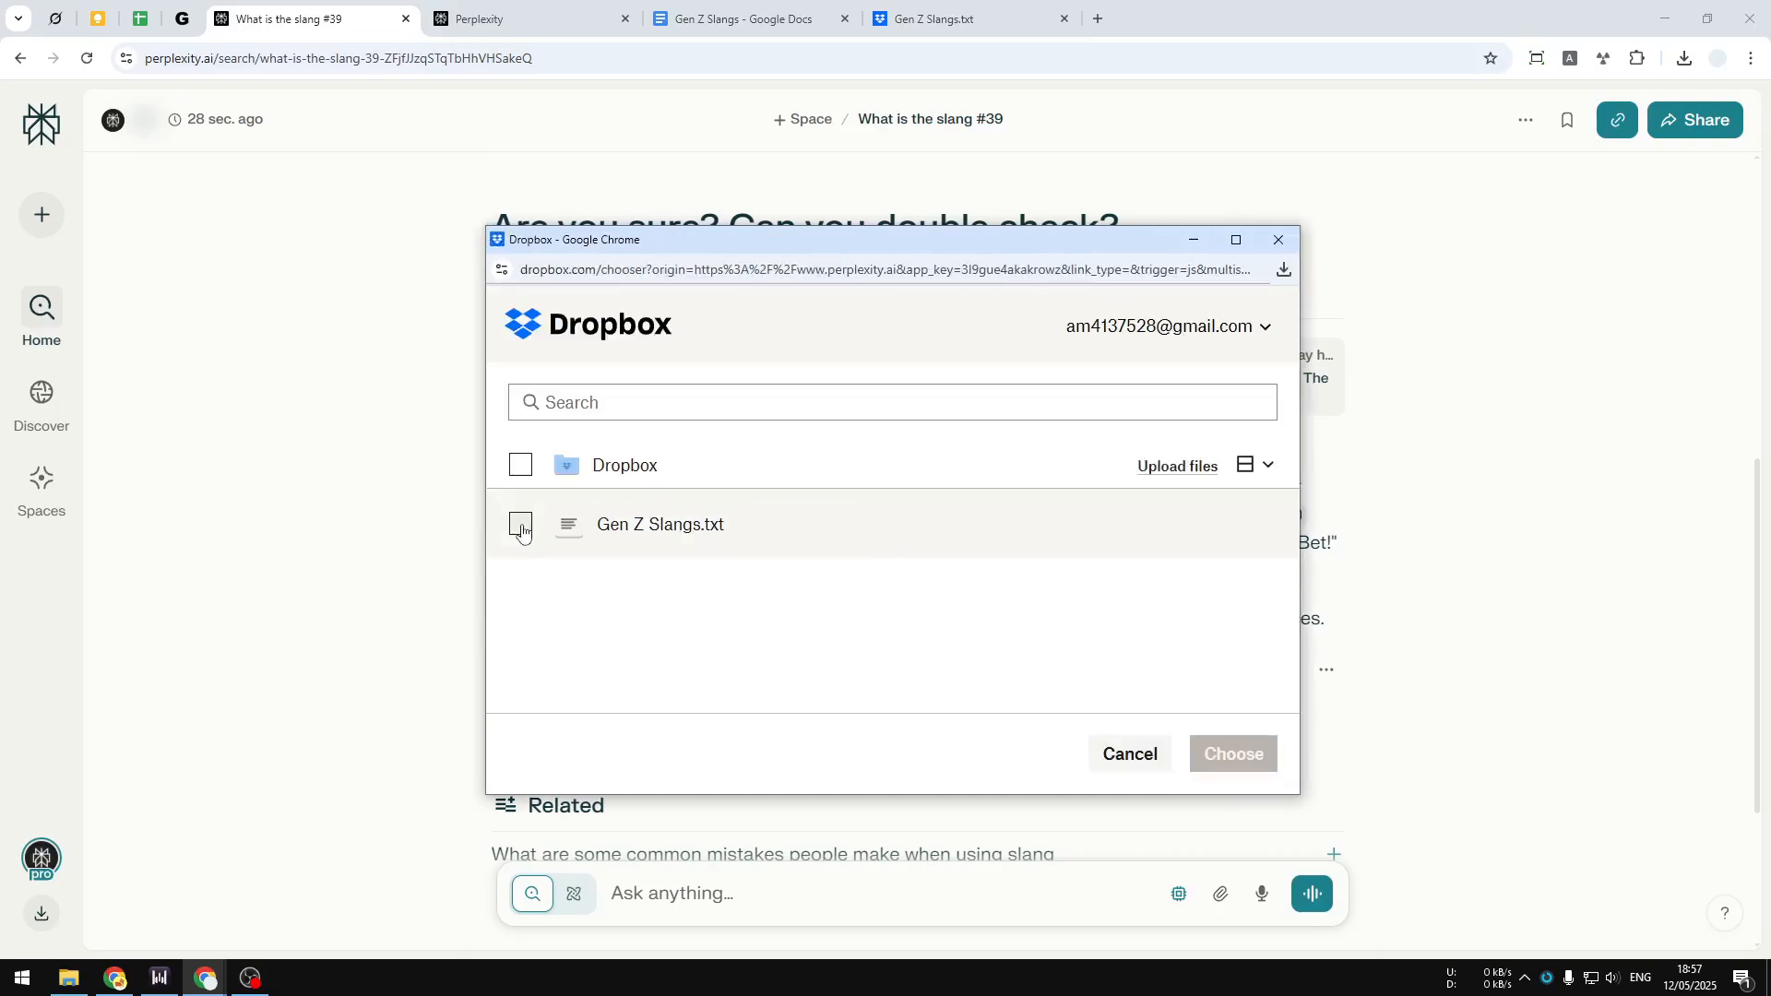
{"action": "left_click", "coordinate": [521, 524]}
{"action": "left_click", "coordinate": [1273, 755]}
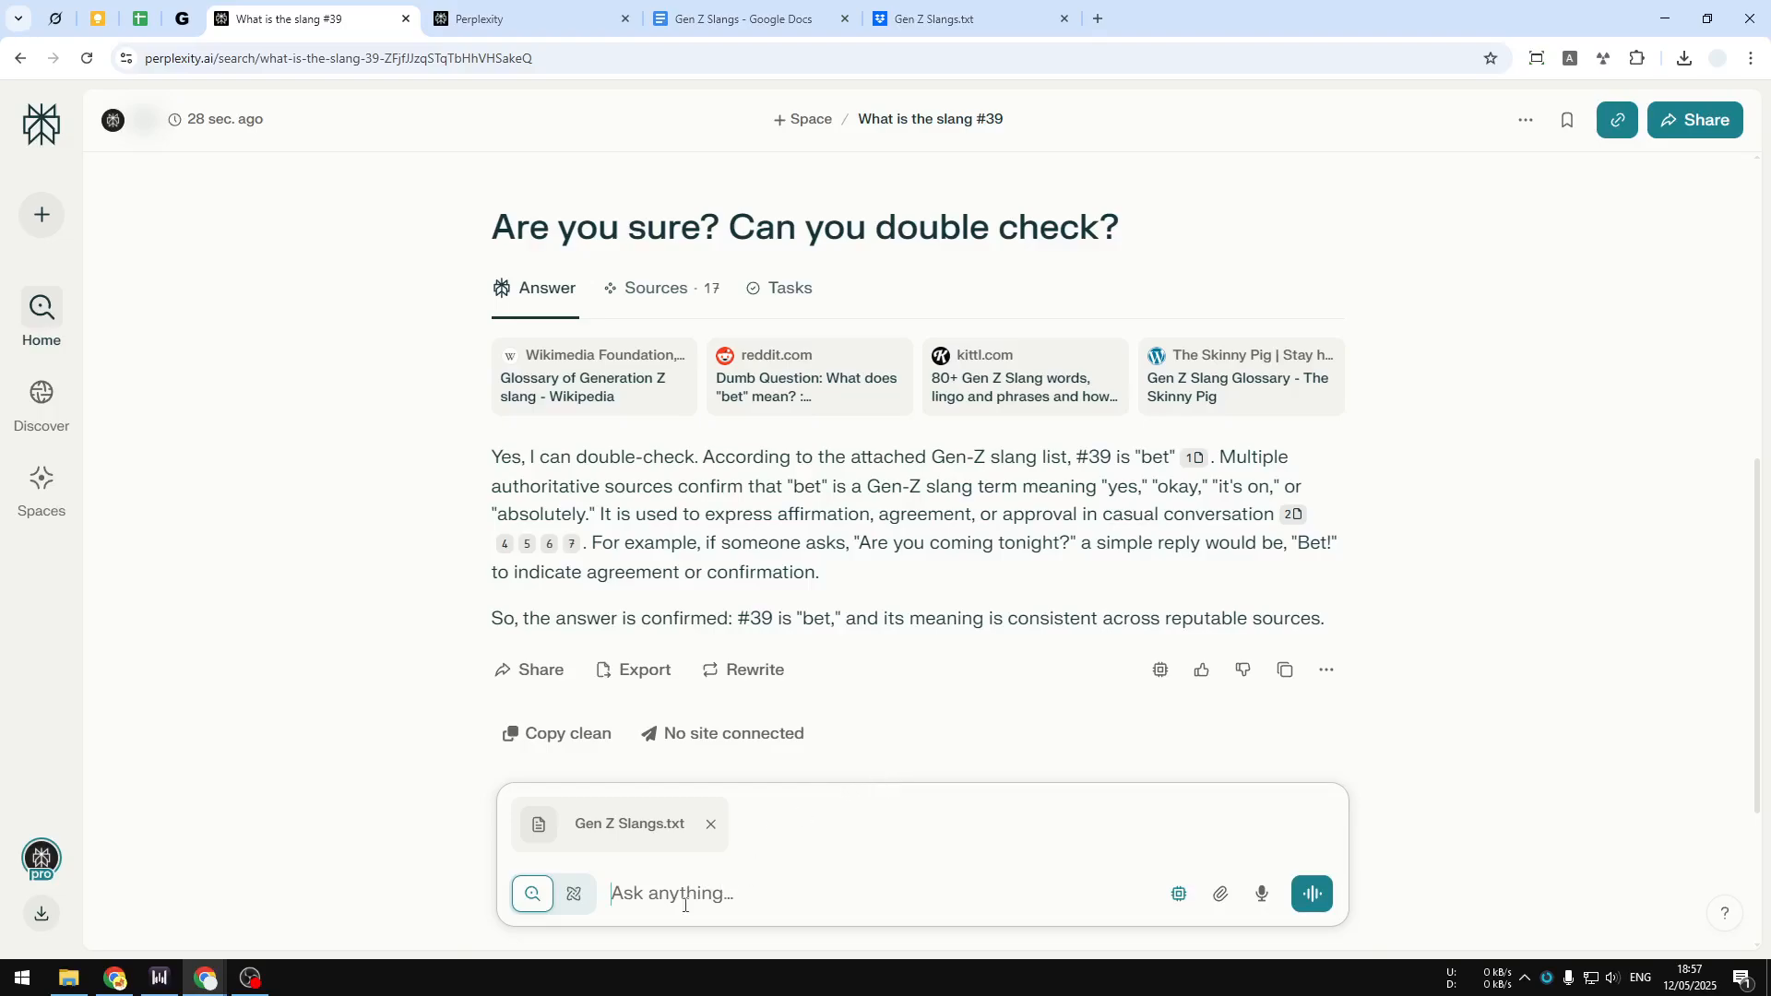
Step: Send the follow-up "are you sure? Can you check again?" and compare the new answer with the previous one
{"action": "type", "text": "a"}
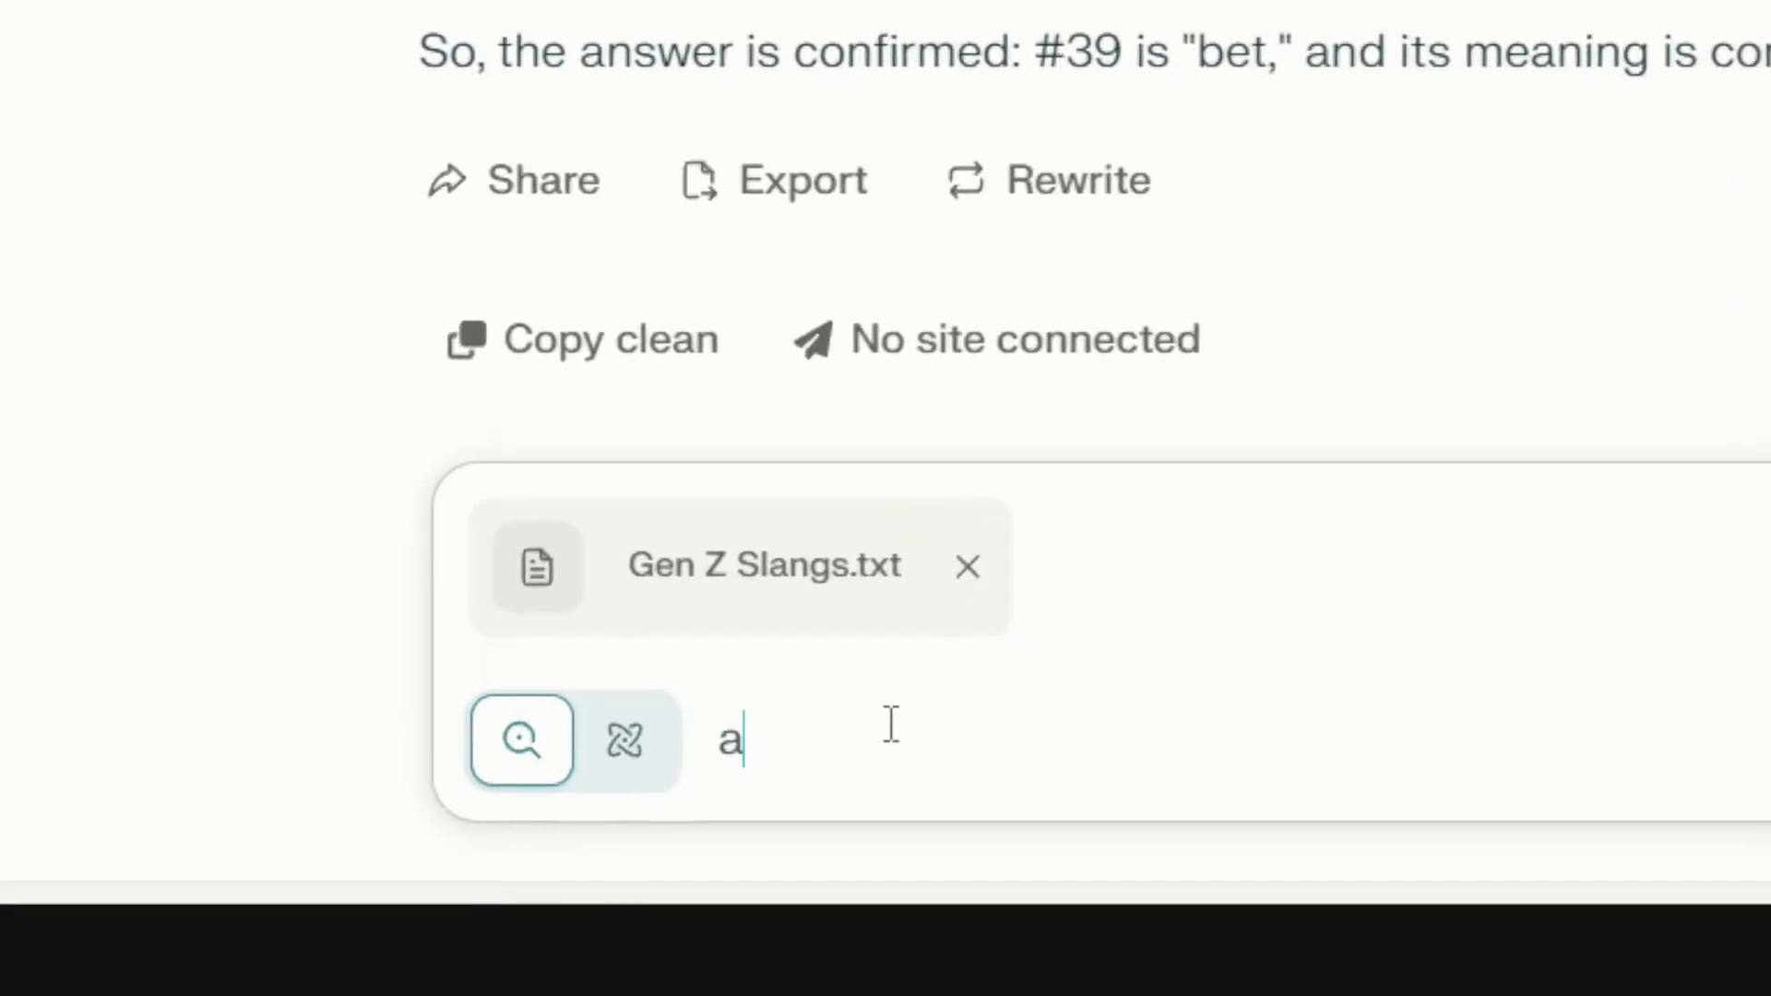
{"action": "type", "text": "re you sure? C"}
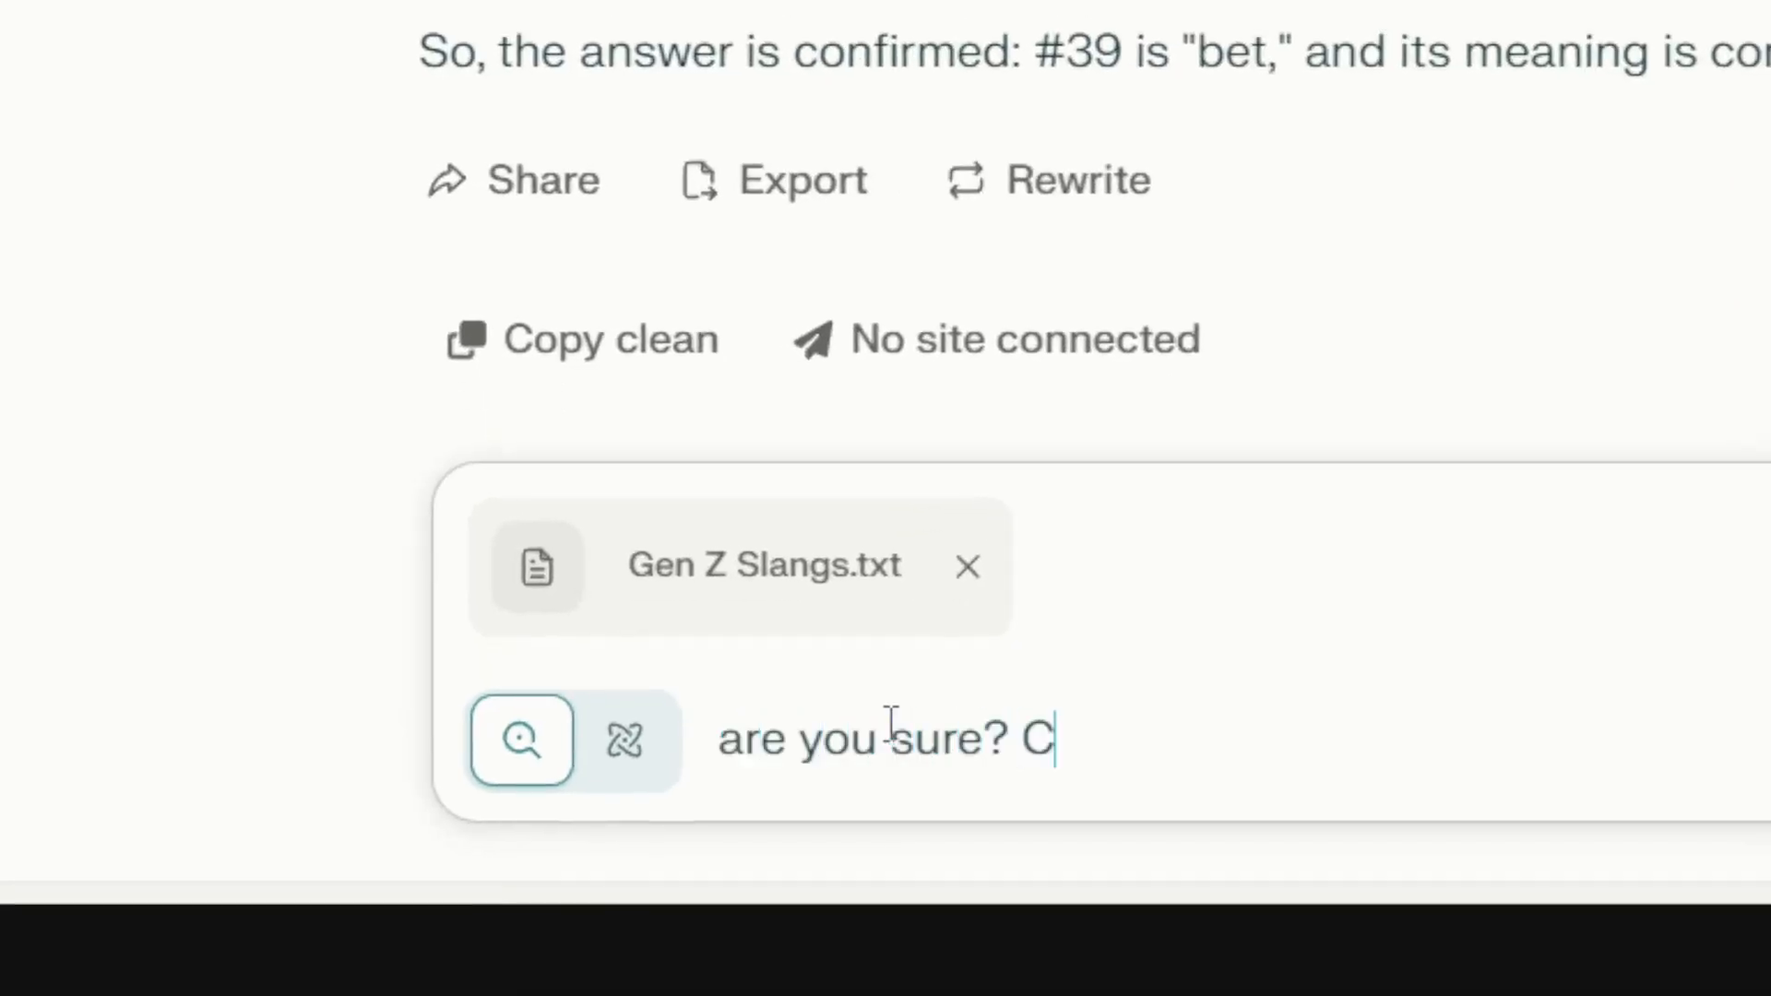
{"action": "type", "text": "an you check "}
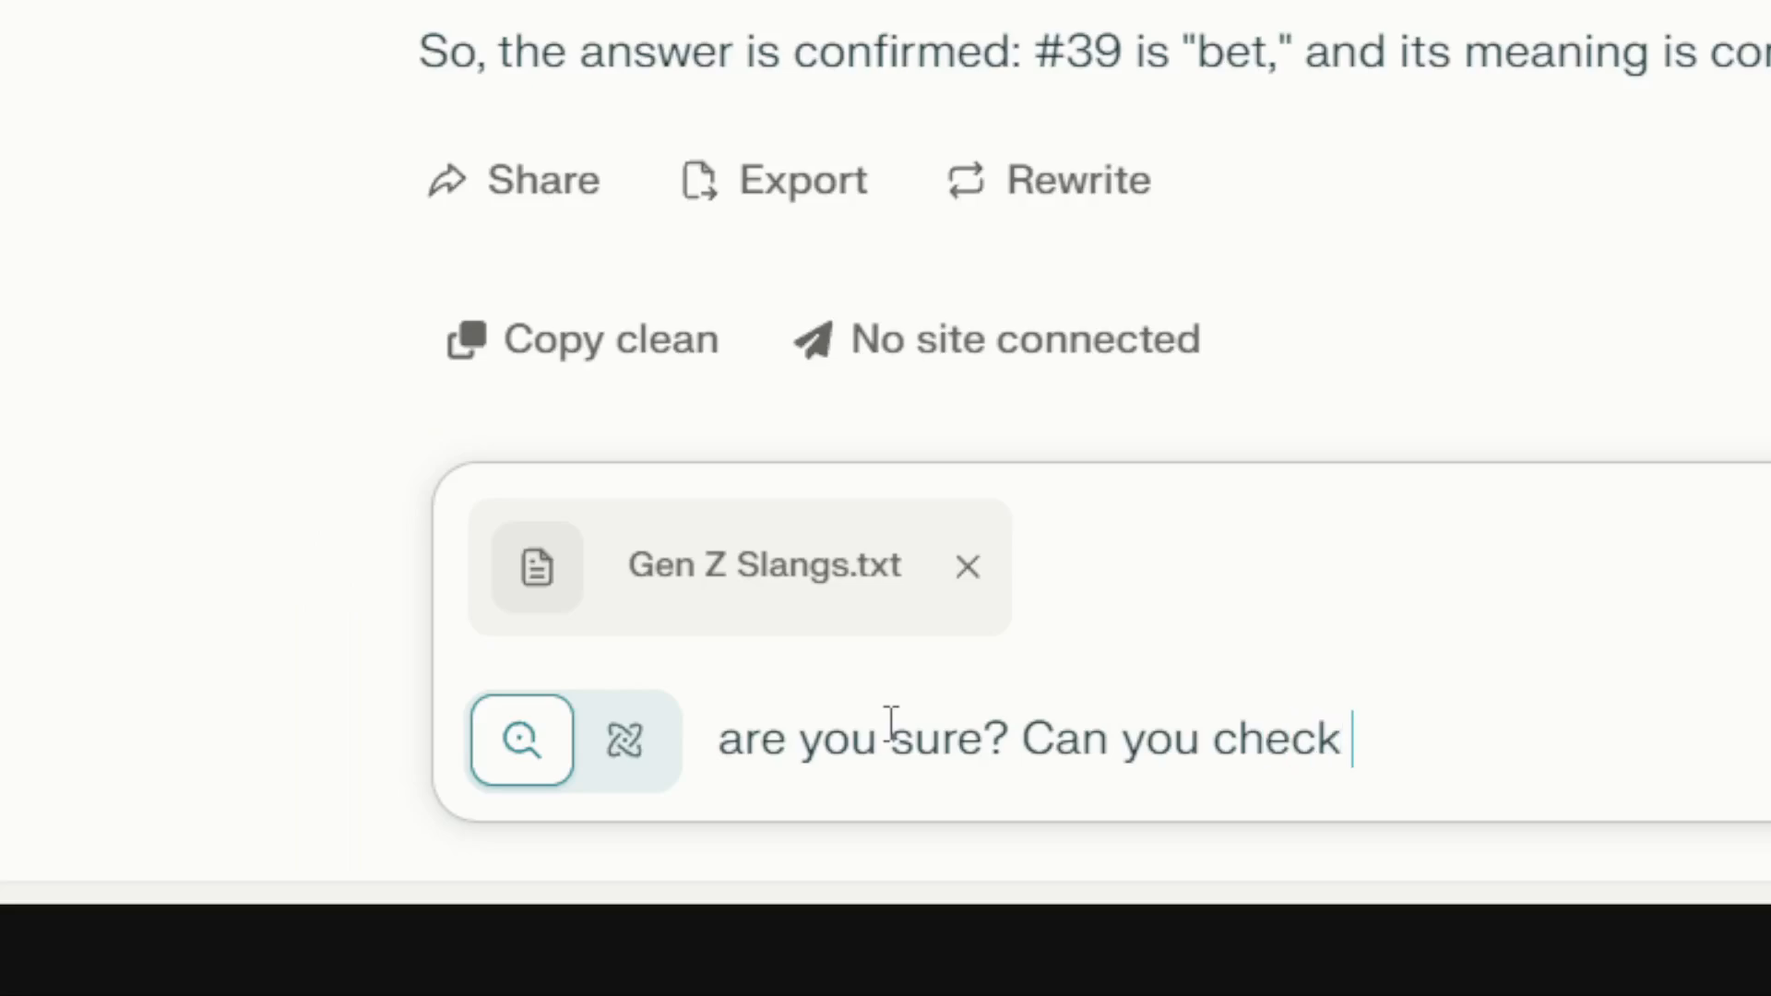
{"action": "type", "text": "again?"}
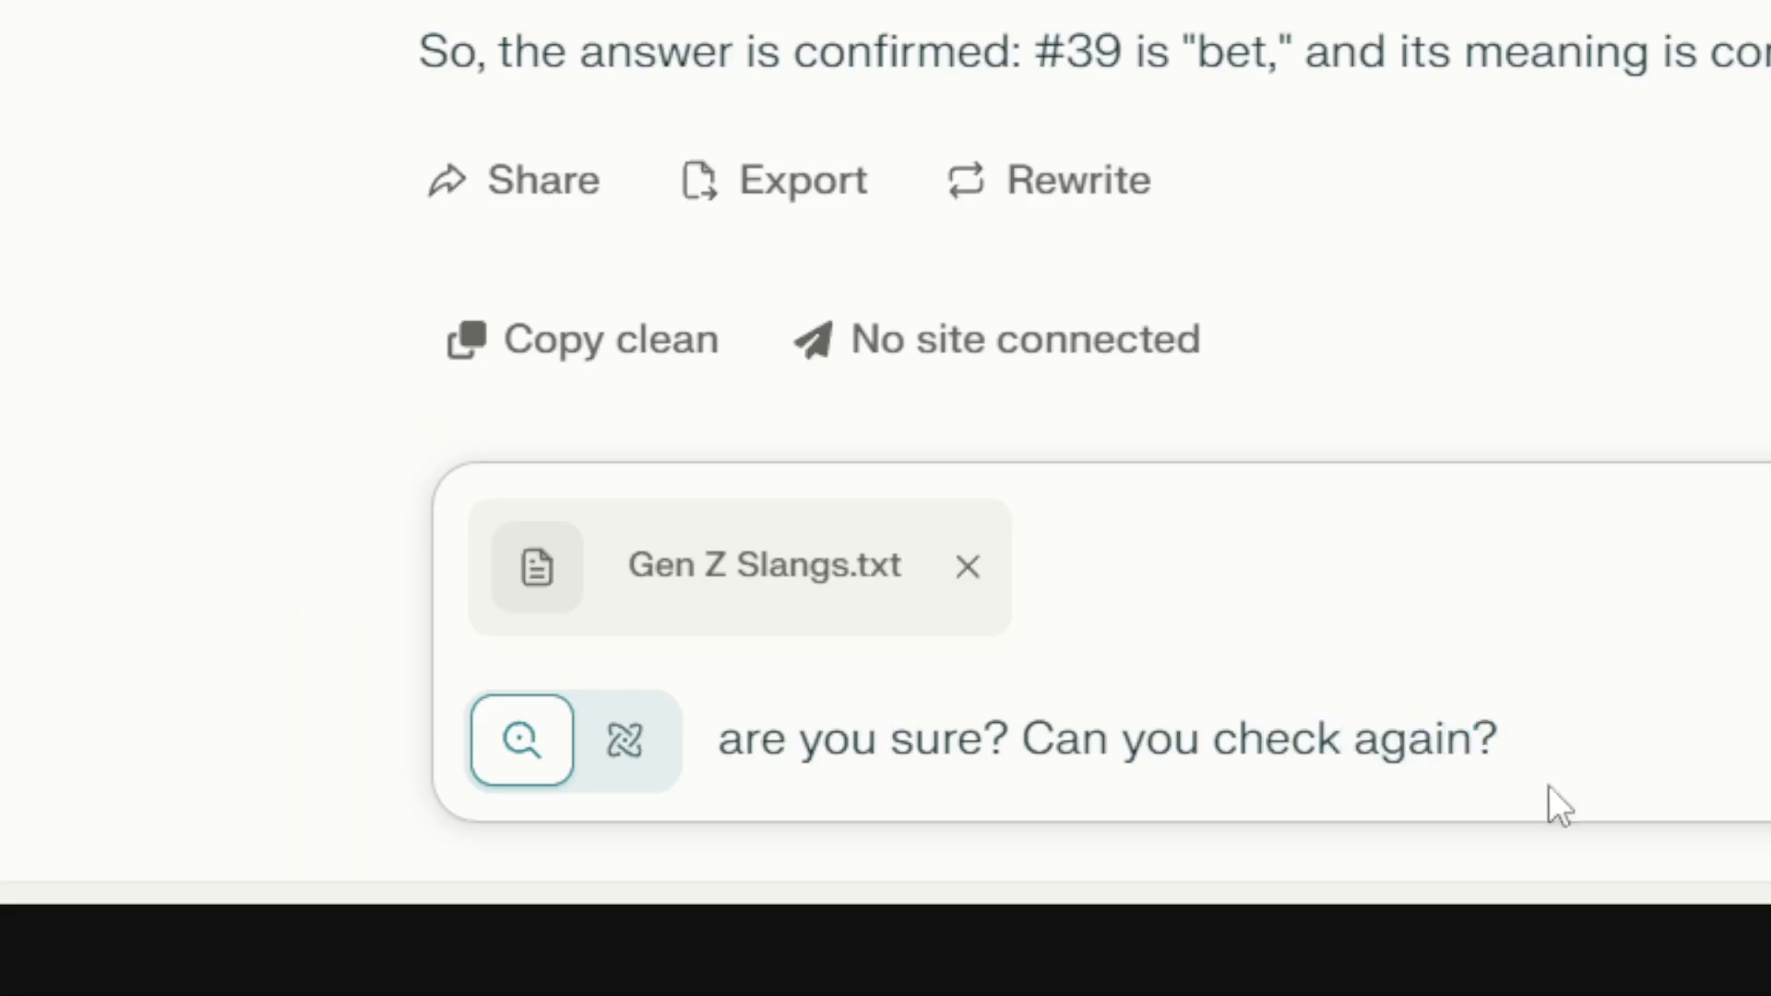
{"action": "key", "text": "Return"}
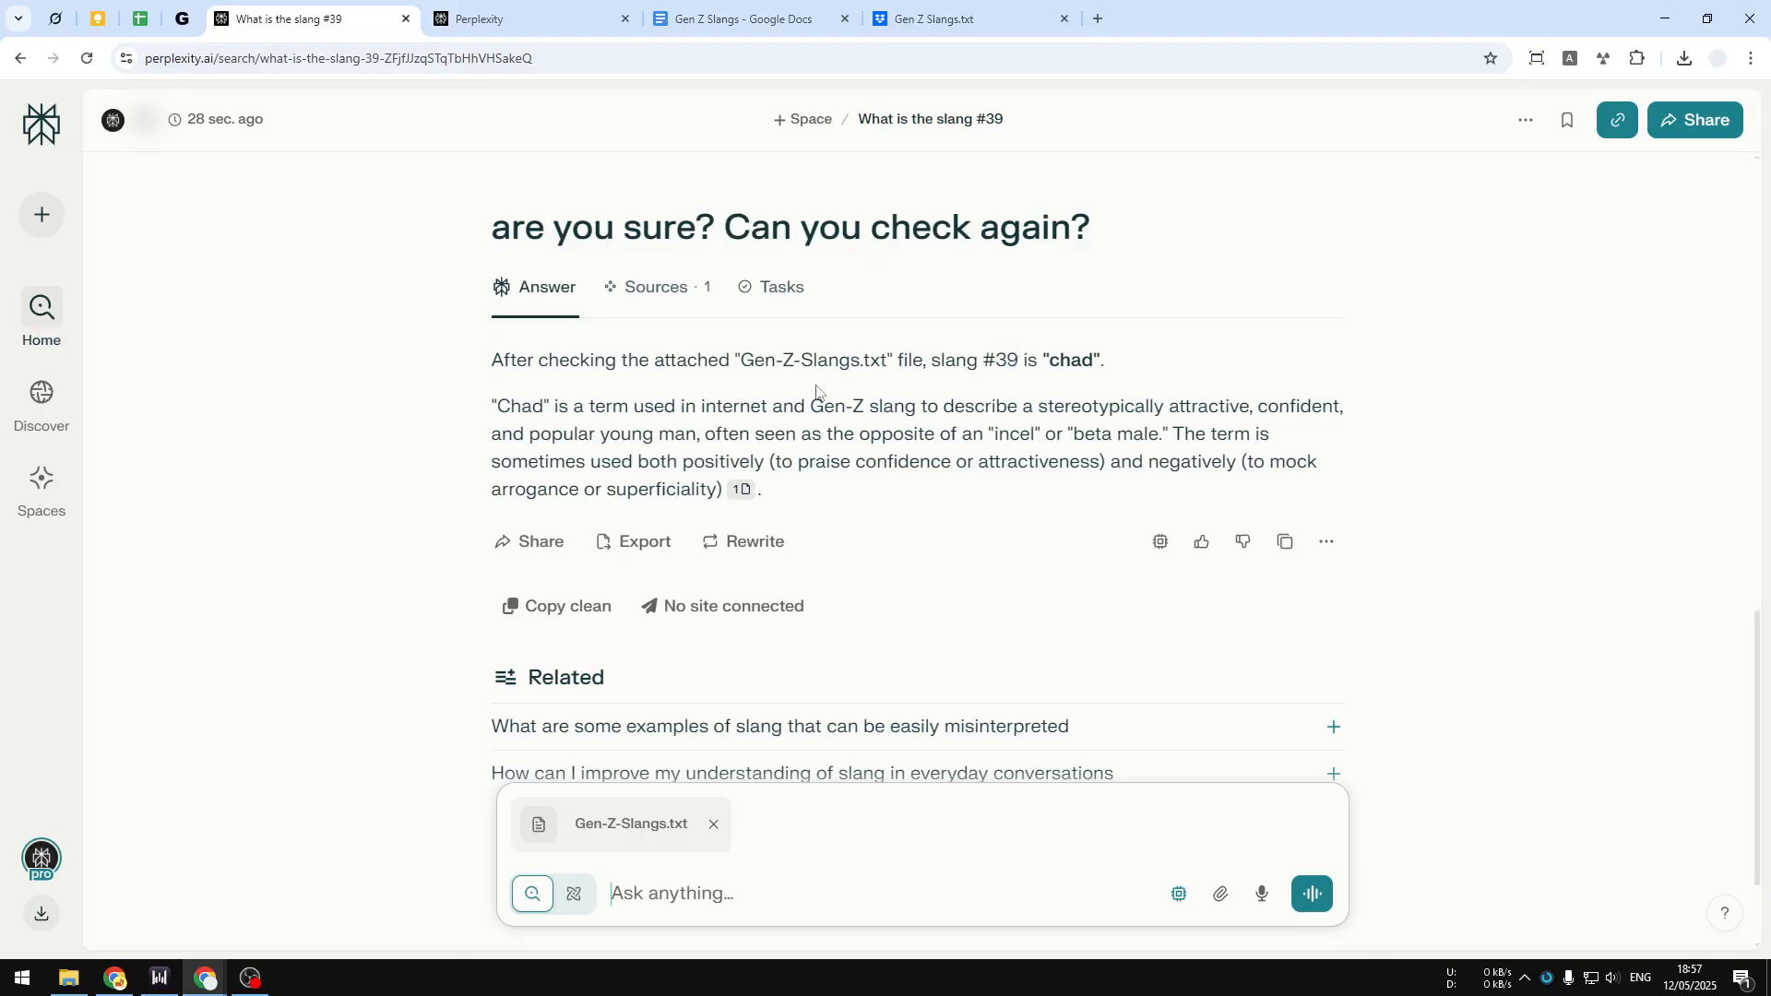
{"action": "scroll", "coordinate": [807, 426], "scroll_direction": "up", "scroll_amount": 5}
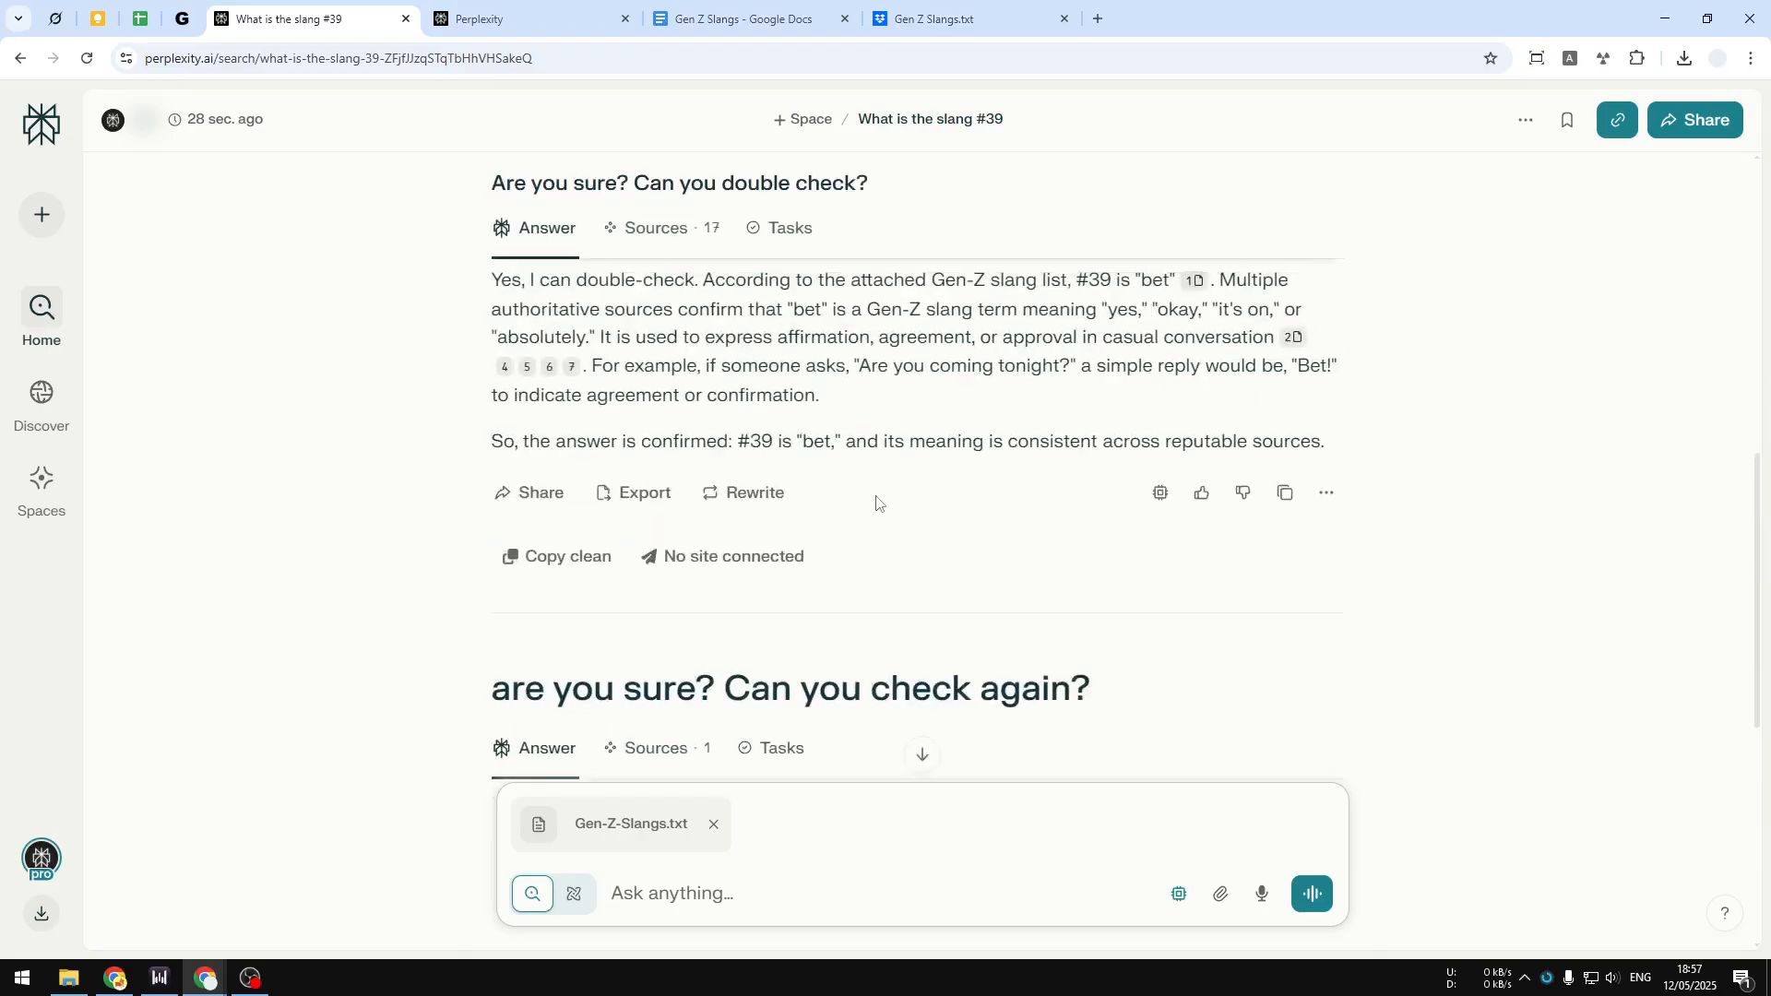
{"action": "scroll", "coordinate": [883, 479], "scroll_direction": "down", "scroll_amount": 3}
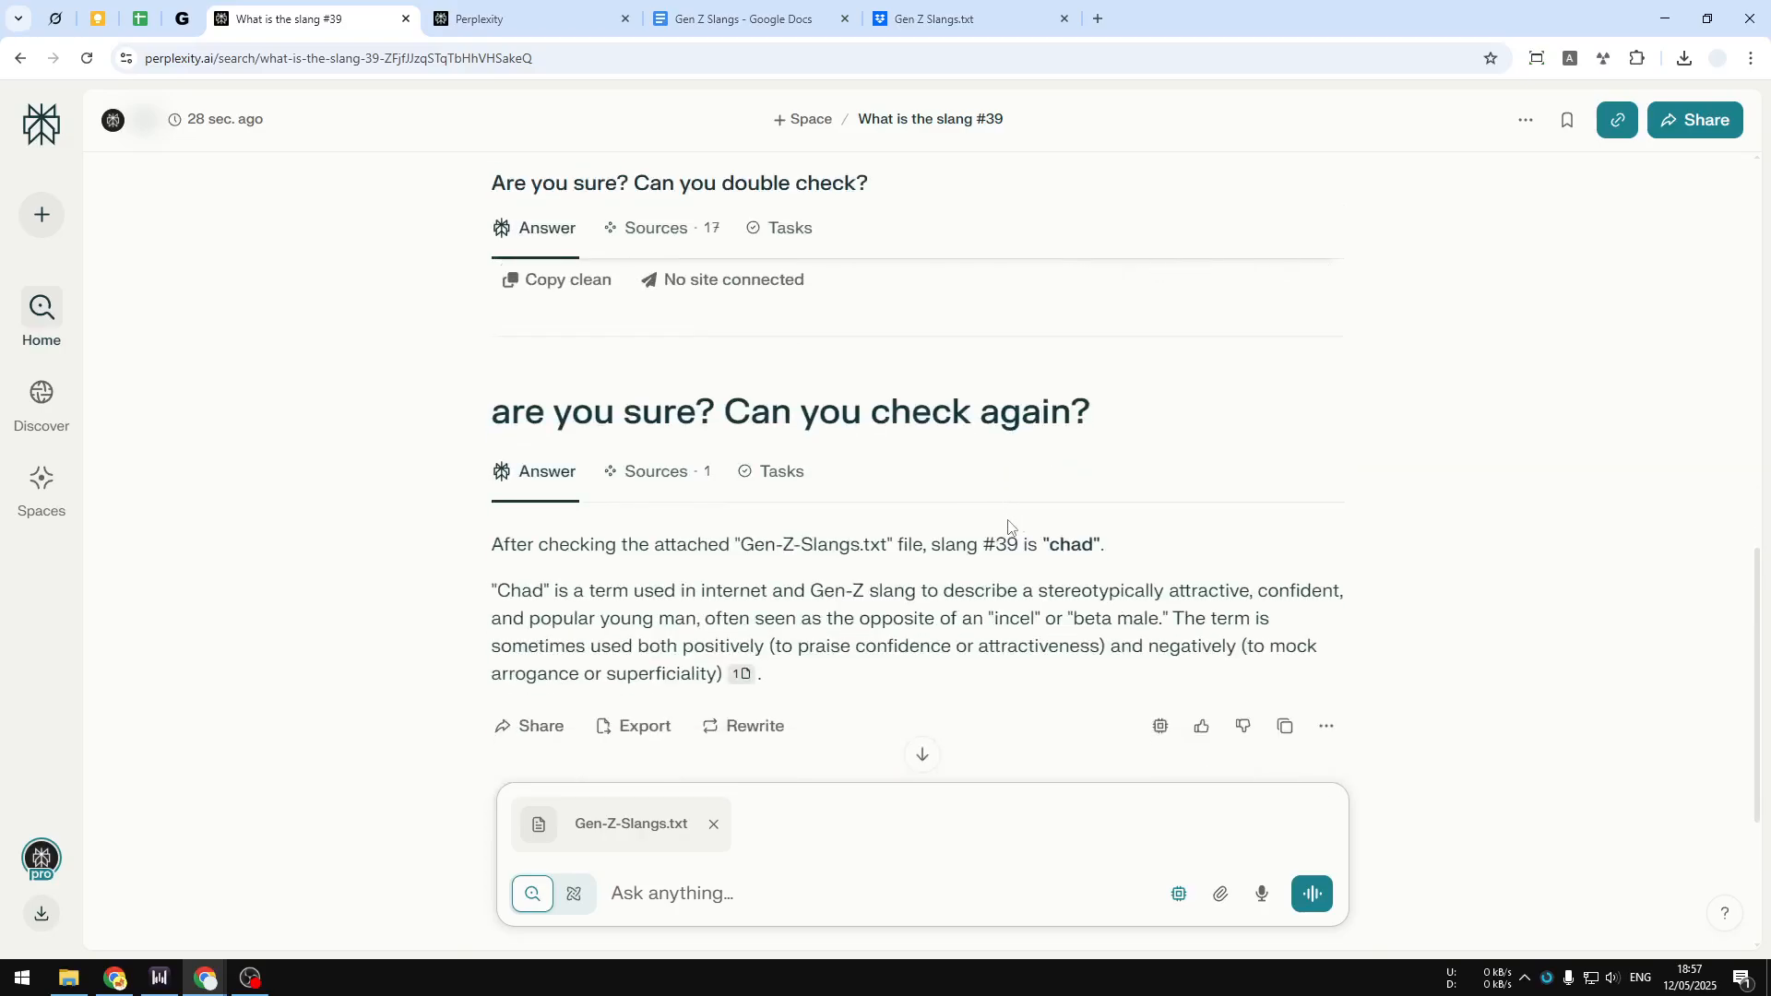